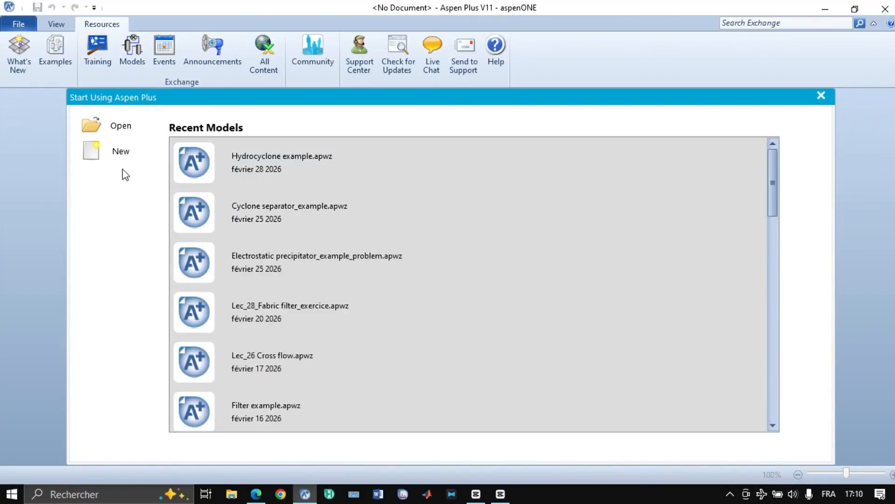
Create a new blank simulation and add TOLUENE as the first component.
{"action": "left_click", "coordinate": [136, 158]}
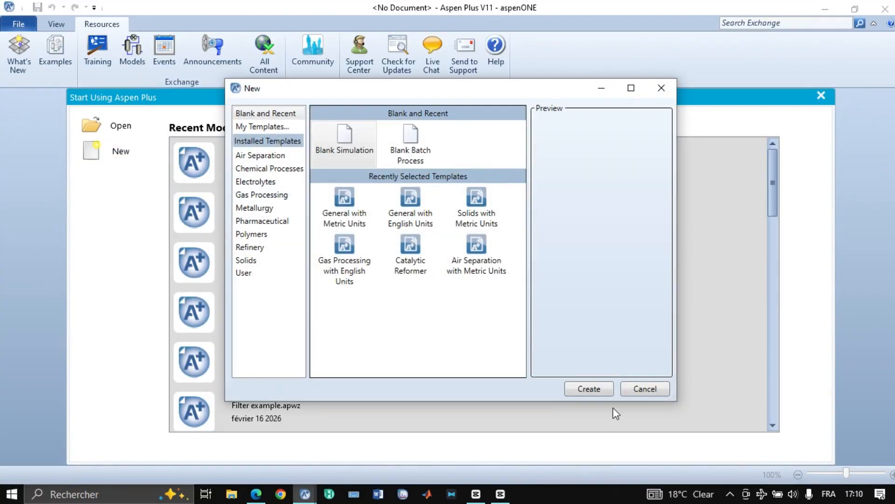
{"action": "left_click", "coordinate": [589, 389]}
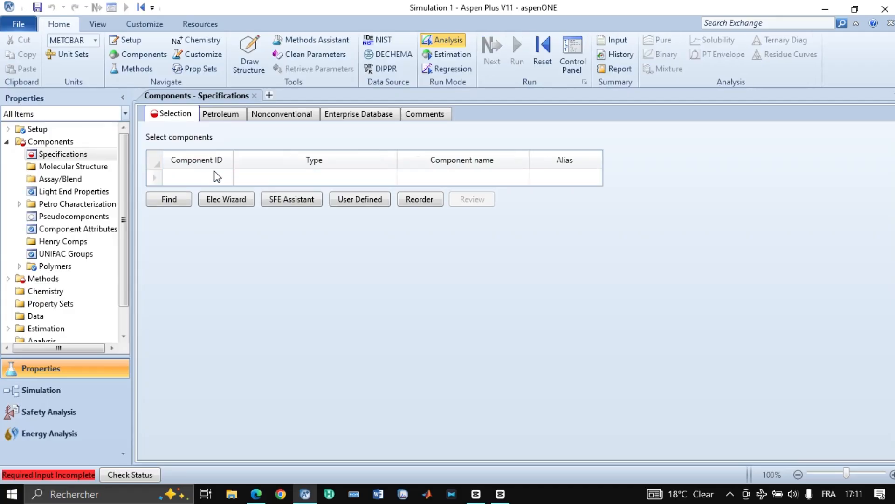
{"action": "left_click", "coordinate": [212, 178]}
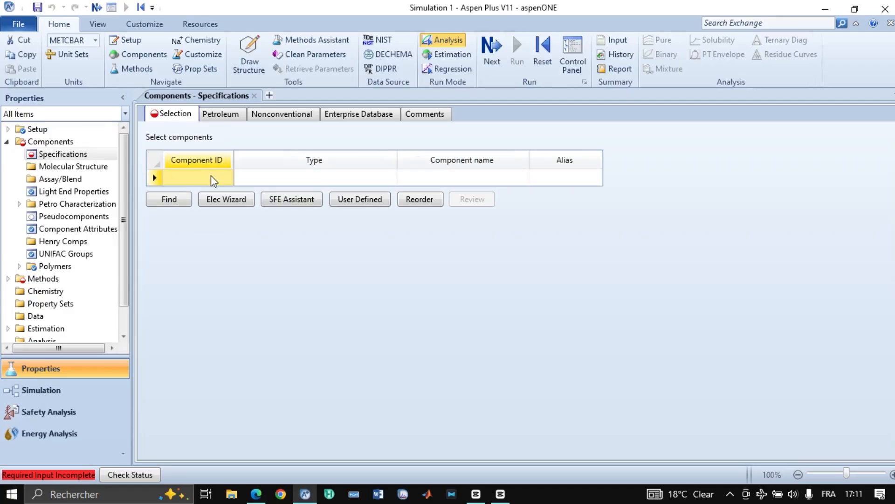
{"action": "type", "text": "TOLUENE"}
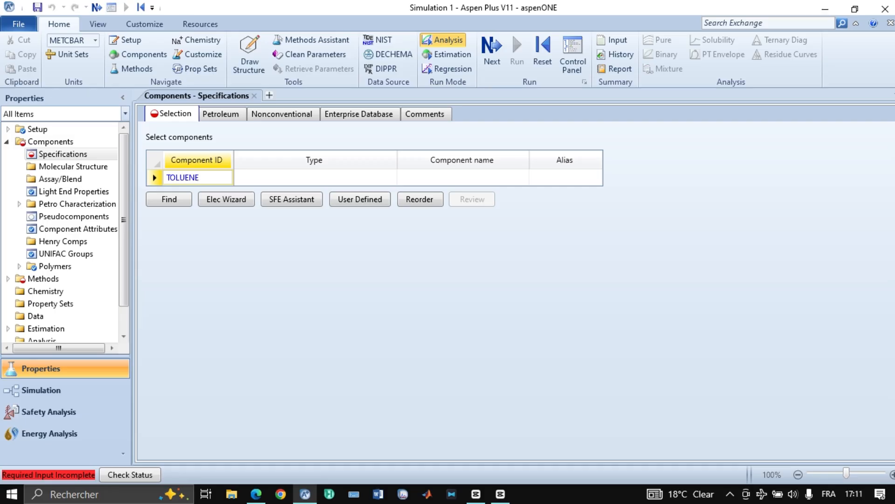
{"action": "key", "text": "Return"}
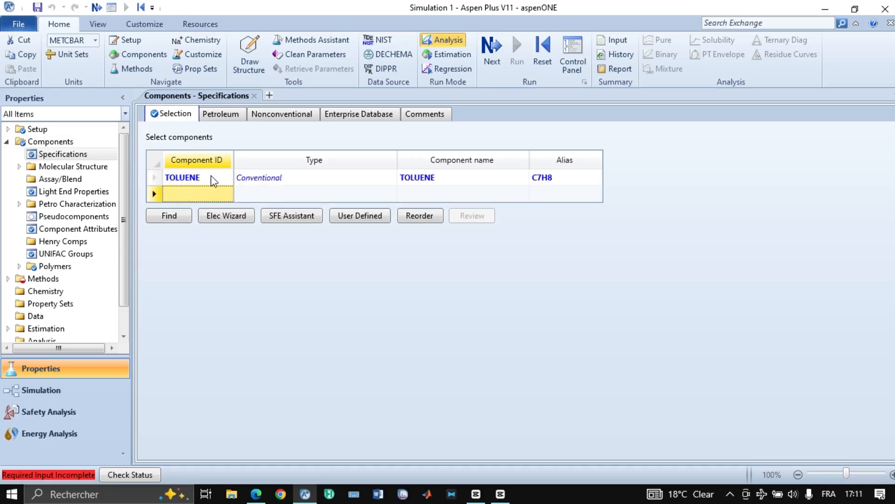
Add ETHANOL, WATER and benzene (ID BENZEN) to the component list.
{"action": "type", "text": "ET"}
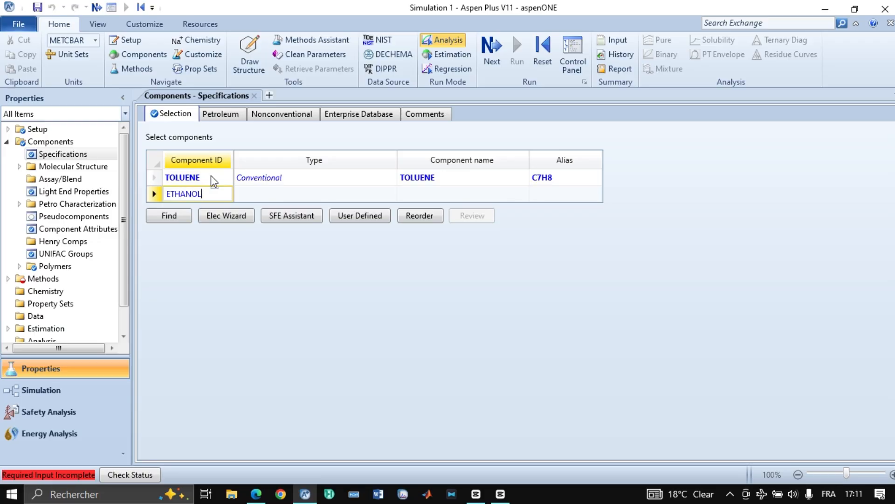
{"action": "type", "text": "HANOL"}
{"action": "key", "text": "Return"}
{"action": "type", "text": "EAU"}
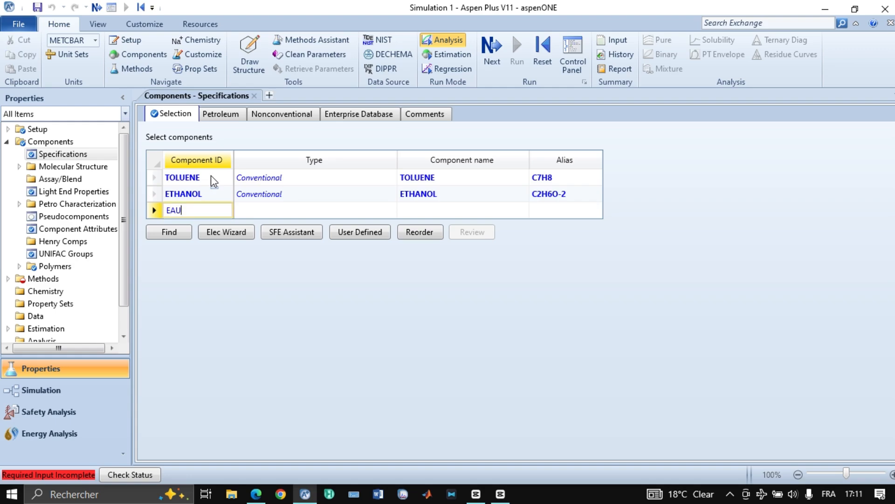
{"action": "key", "text": "BackSpace"}
{"action": "key", "text": "BackSpace"}
{"action": "key", "text": "BackSpace"}
{"action": "type", "text": "WATER"}
{"action": "key", "text": "Return"}
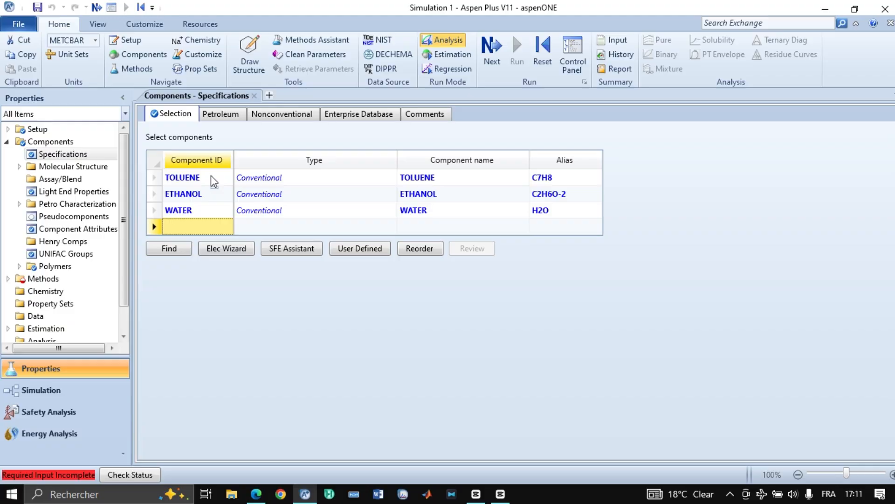
{"action": "type", "text": "BEN"}
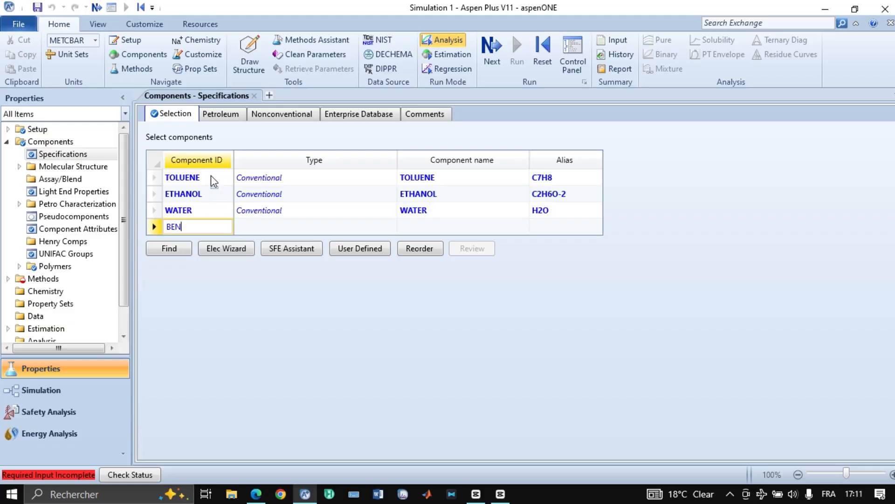
{"action": "type", "text": "ZEN"}
{"action": "key", "text": "Return"}
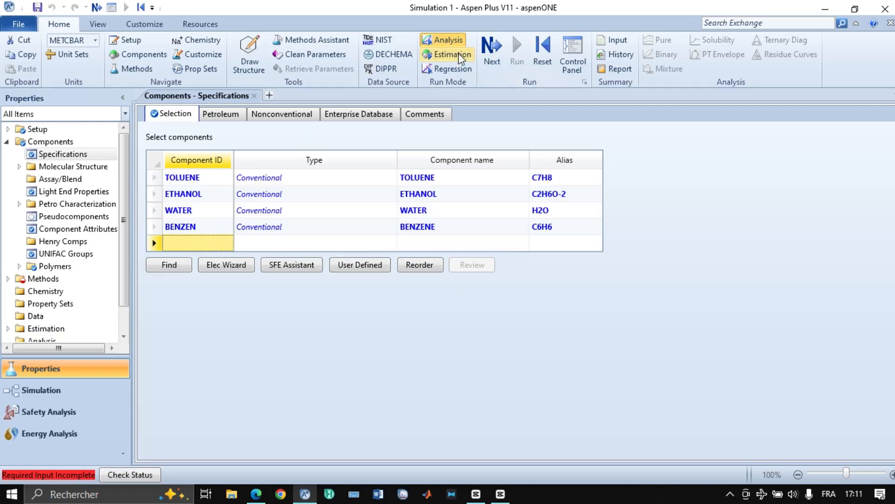
Set the global property method to NRTL-RK in the methods specifications.
{"action": "left_click", "coordinate": [495, 53]}
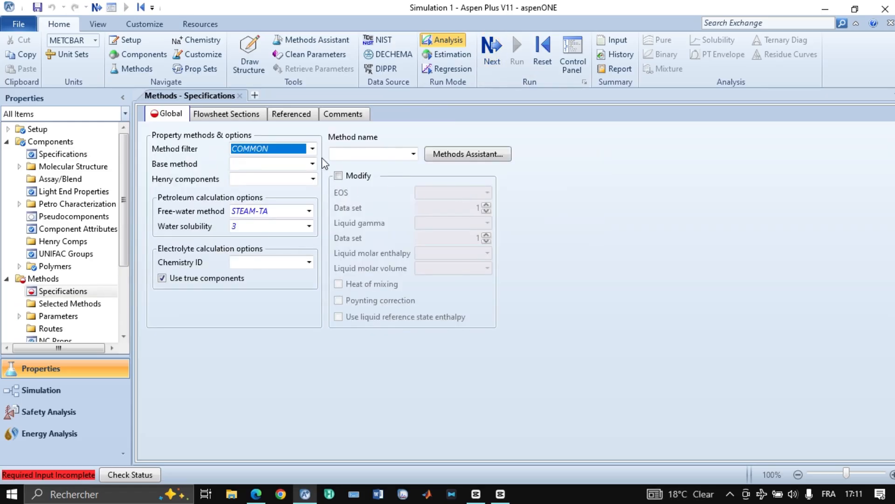
{"action": "left_click", "coordinate": [354, 154]}
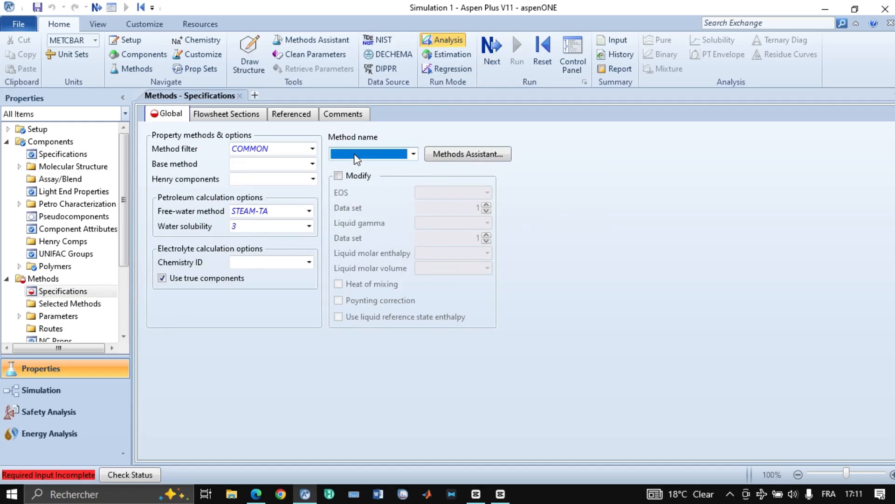
{"action": "type", "text": "NRTL"}
{"action": "left_click", "coordinate": [413, 154]}
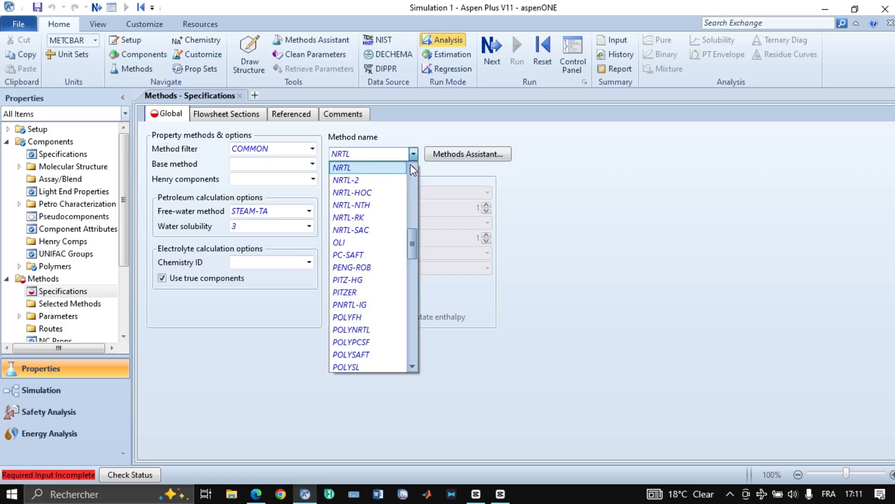
{"action": "left_click", "coordinate": [386, 223]}
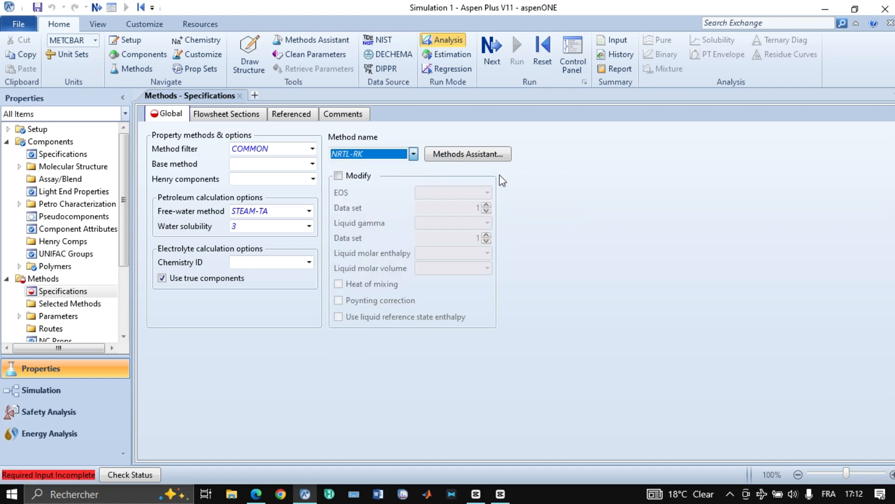
Run the property analysis with the databank binary interaction parameters and switch to the simulation environment.
{"action": "left_click", "coordinate": [486, 50]}
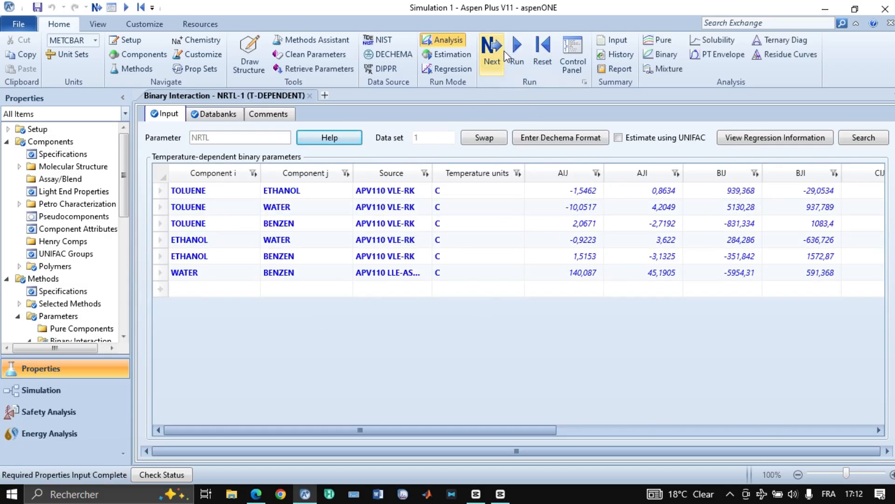
{"action": "left_click", "coordinate": [518, 45]}
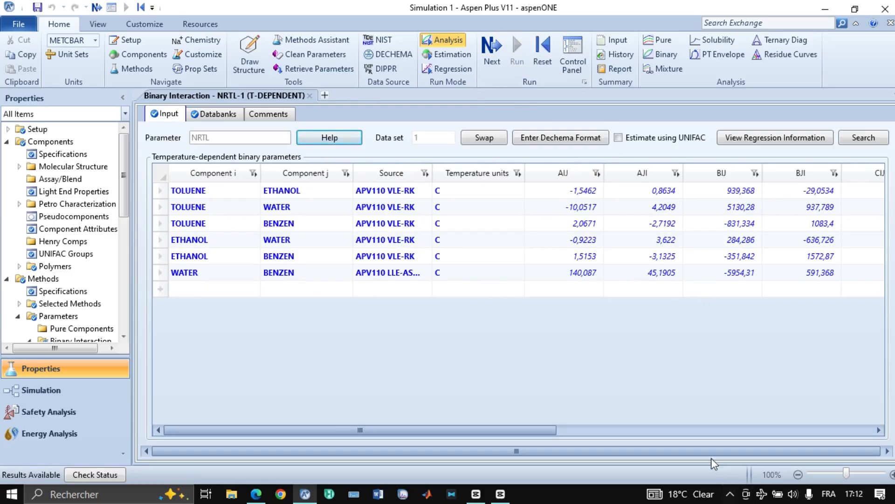
{"action": "left_click", "coordinate": [42, 394]}
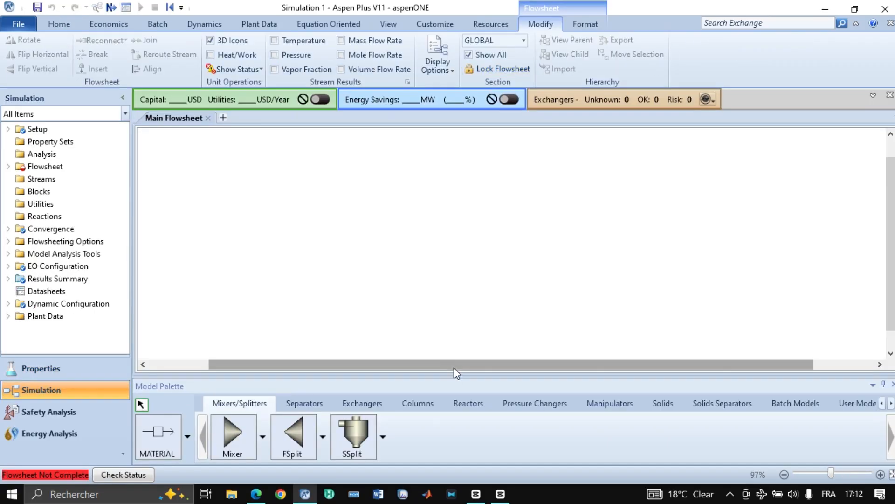
Place one MHeatX multi-stream heat exchanger block near the middle of the flowsheet.
{"action": "left_click", "coordinate": [371, 404]}
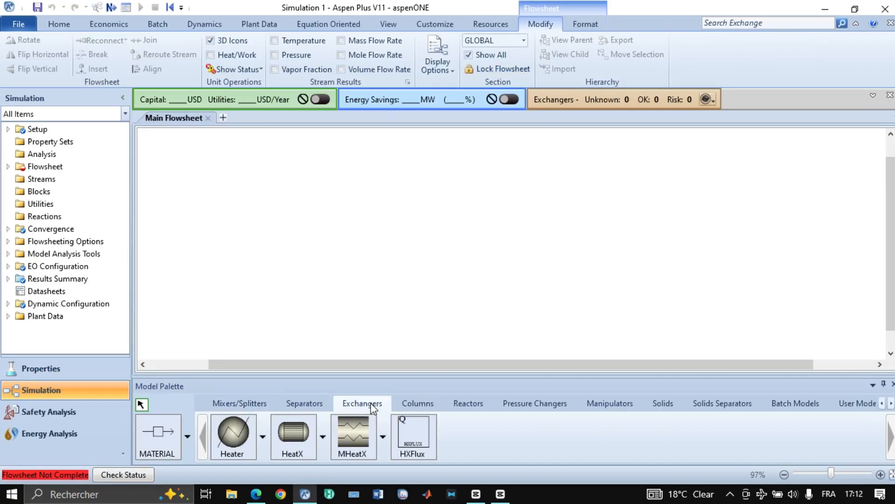
{"action": "left_click", "coordinate": [359, 444]}
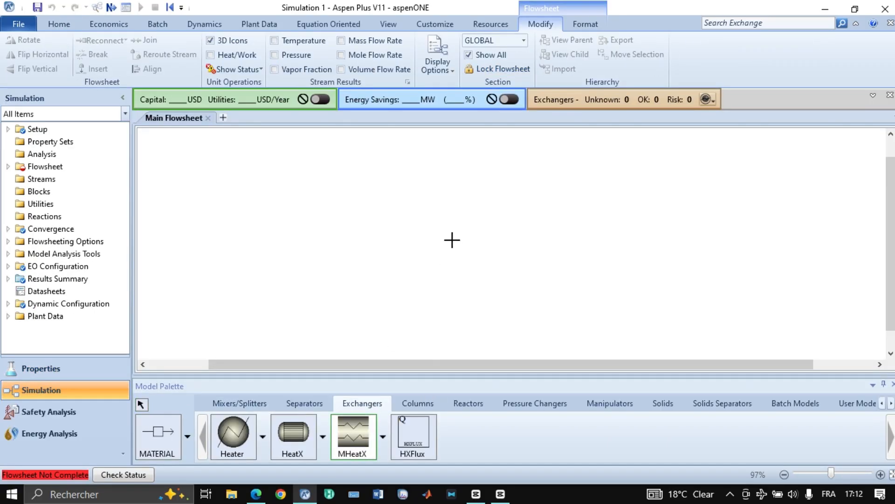
{"action": "left_click", "coordinate": [440, 230]}
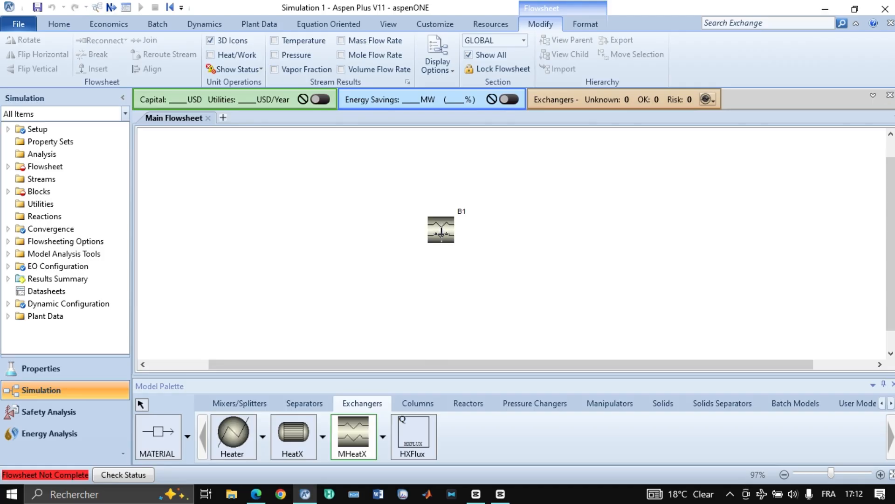
{"action": "right_click", "coordinate": [441, 232]}
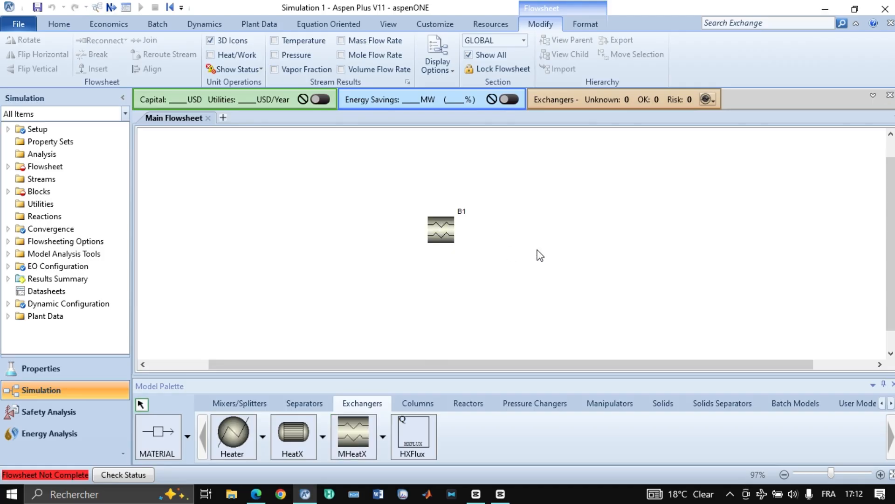
Rename the exchanger block M and move its label onto the middle of the icon.
{"action": "left_click", "coordinate": [462, 211]}
{"action": "left_click", "coordinate": [463, 212]}
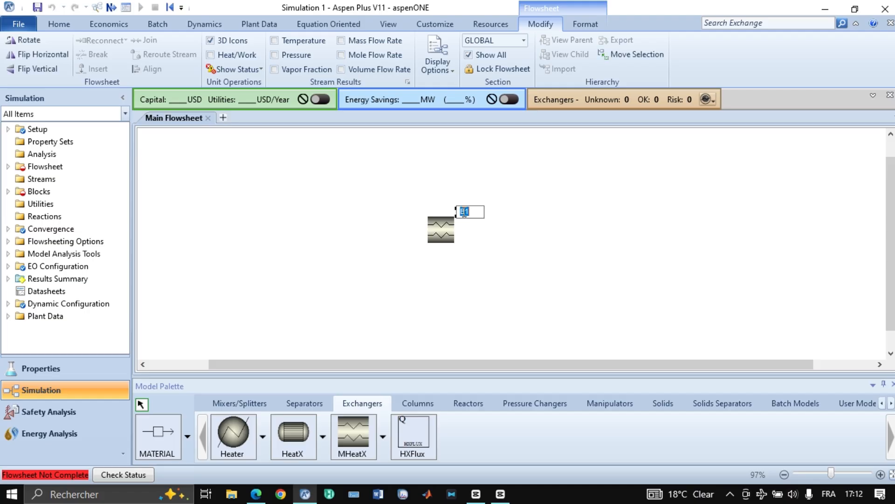
{"action": "type", "text": "M"}
{"action": "left_click", "coordinate": [439, 210]}
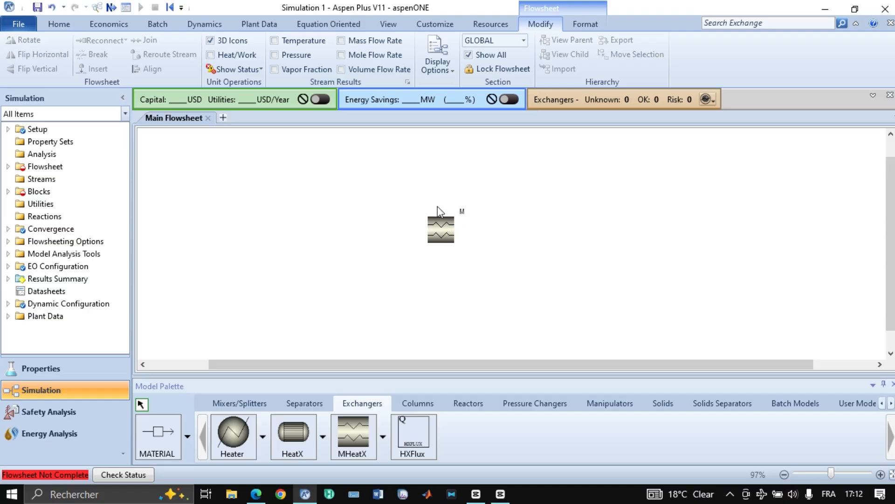
{"action": "left_click_drag", "start_coordinate": [463, 214], "coordinate": [443, 230]}
{"action": "left_click", "coordinate": [345, 255]}
Draw two parallel material feed streams, one above the other, into the inlet side of exchanger M.
{"action": "left_click", "coordinate": [157, 434]}
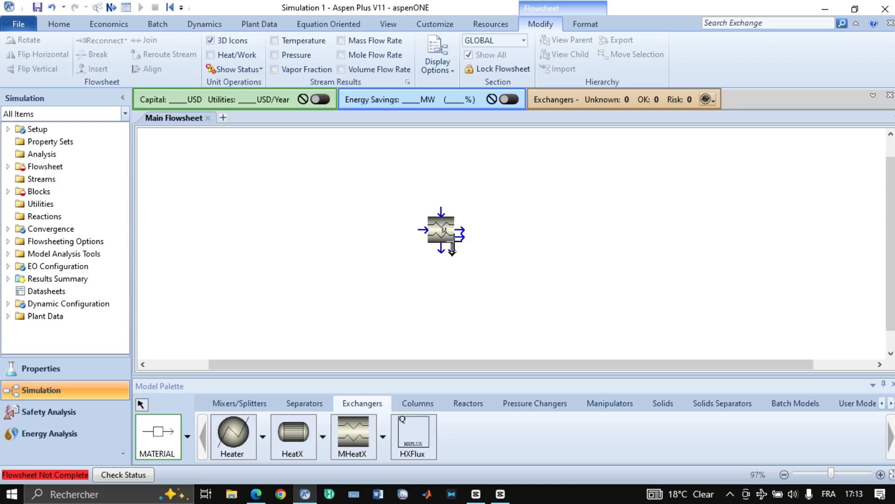
{"action": "left_click", "coordinate": [422, 229]}
{"action": "left_click", "coordinate": [206, 223]}
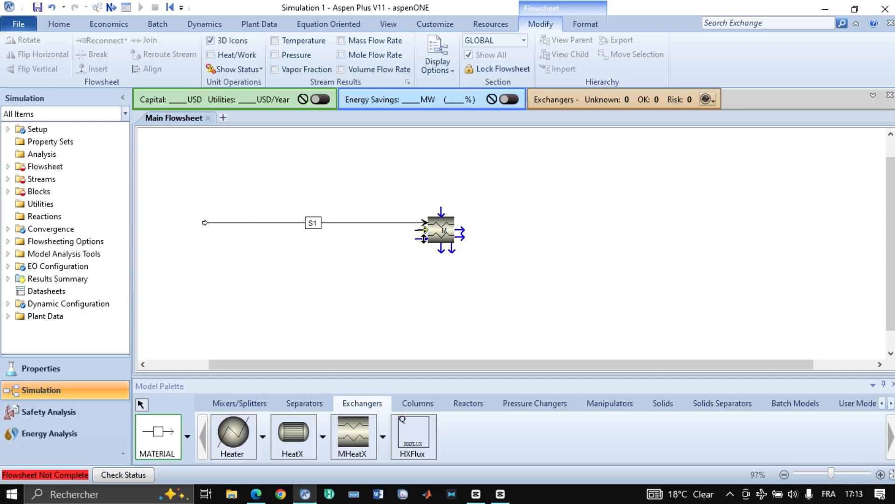
{"action": "left_click", "coordinate": [423, 238]}
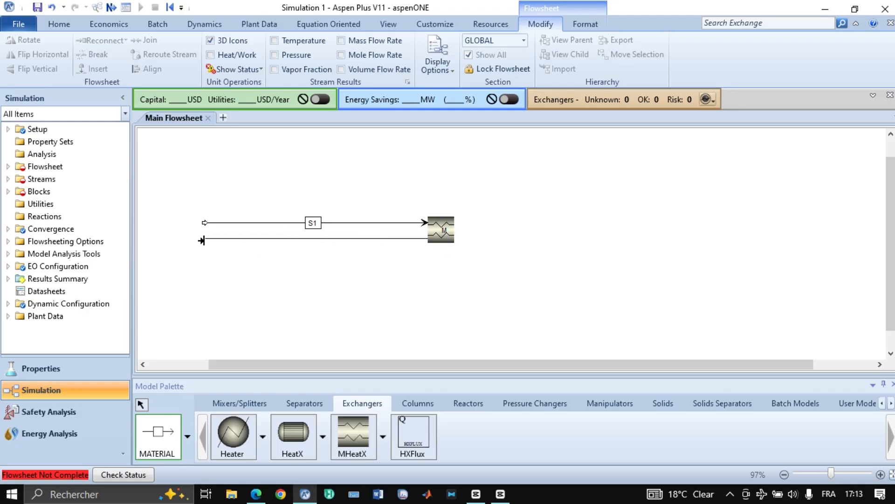
{"action": "left_click", "coordinate": [201, 241]}
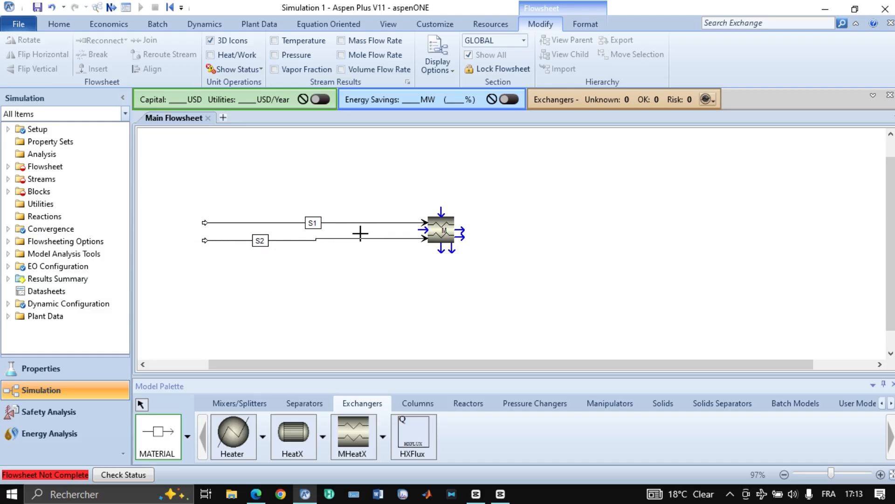
{"action": "key", "text": "Escape"}
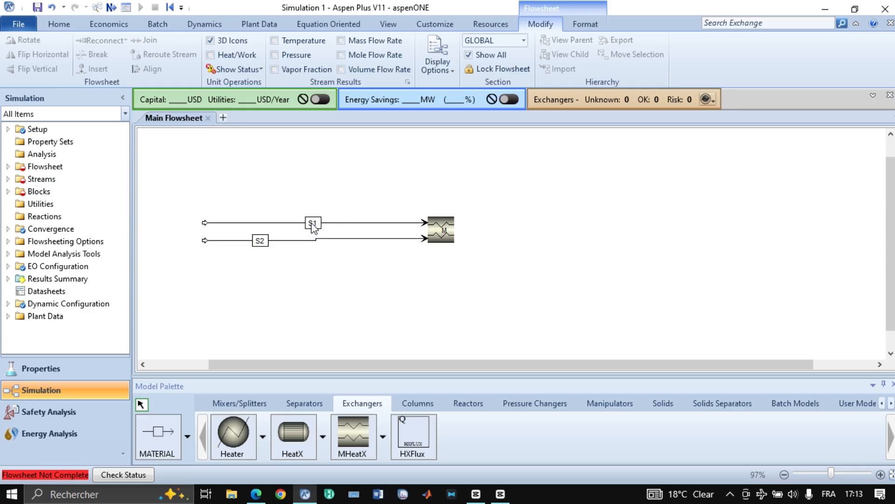
Rename the upper feed stream ETH and the lower feed stream TOL.
{"action": "double_click", "coordinate": [313, 223]}
{"action": "type", "text": "E"}
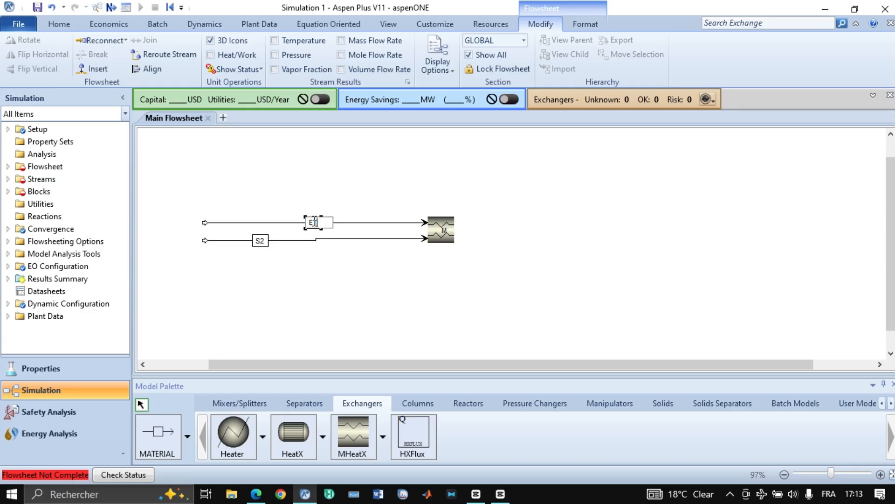
{"action": "type", "text": "TH"}
{"action": "left_click", "coordinate": [322, 179]}
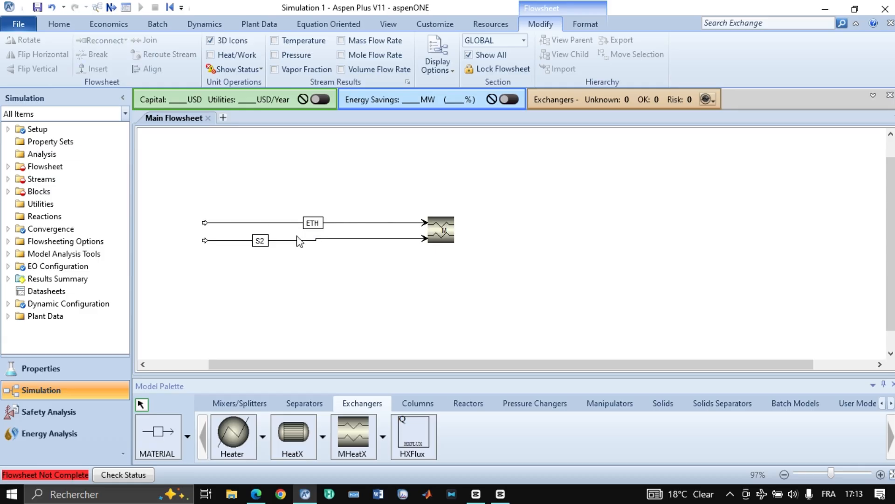
{"action": "double_click", "coordinate": [260, 241]}
{"action": "type", "text": "TOL"}
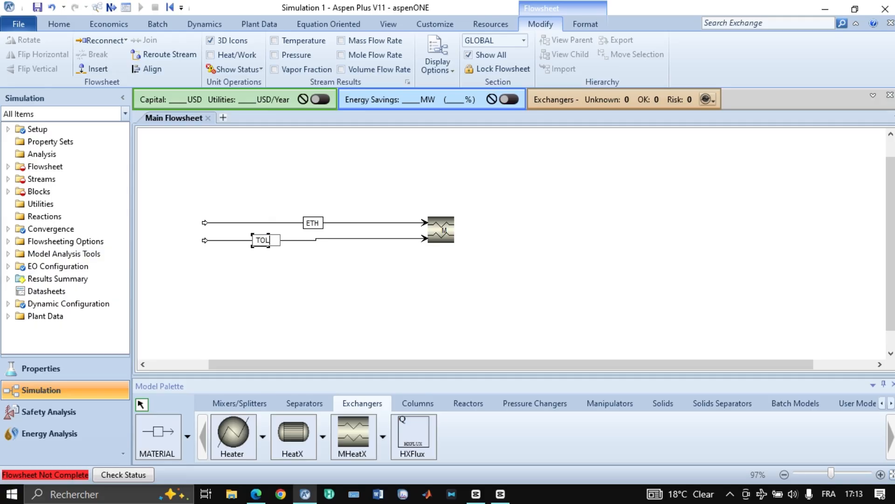
{"action": "key", "text": "Return"}
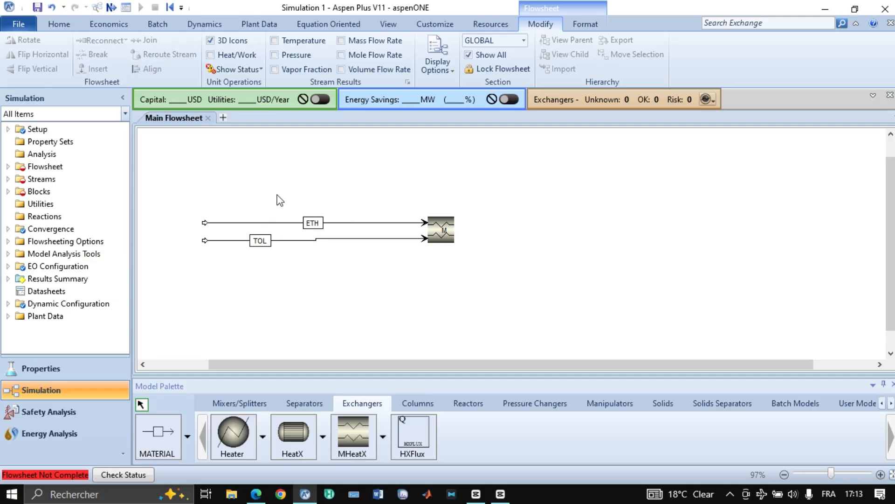
Straighten the TOL feed stream by aligning it with its inlet on exchanger M.
{"action": "left_click", "coordinate": [364, 238]}
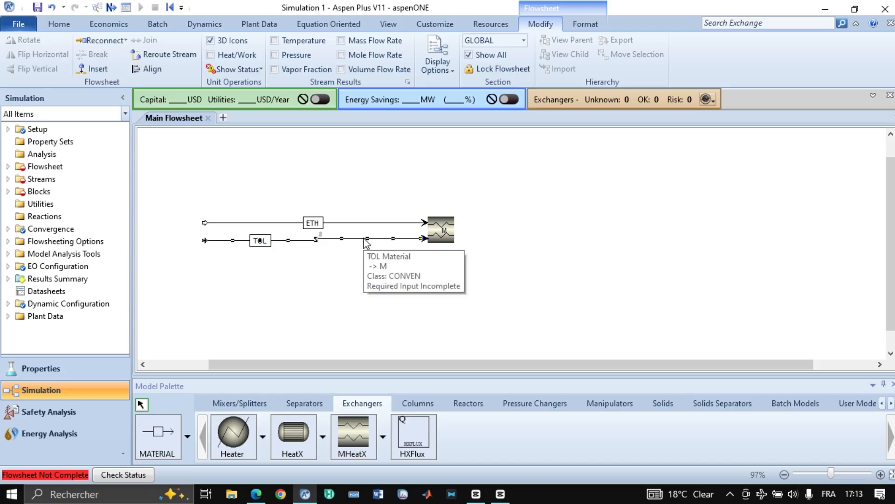
{"action": "key", "text": "ctrl+b"}
{"action": "left_click", "coordinate": [376, 199]}
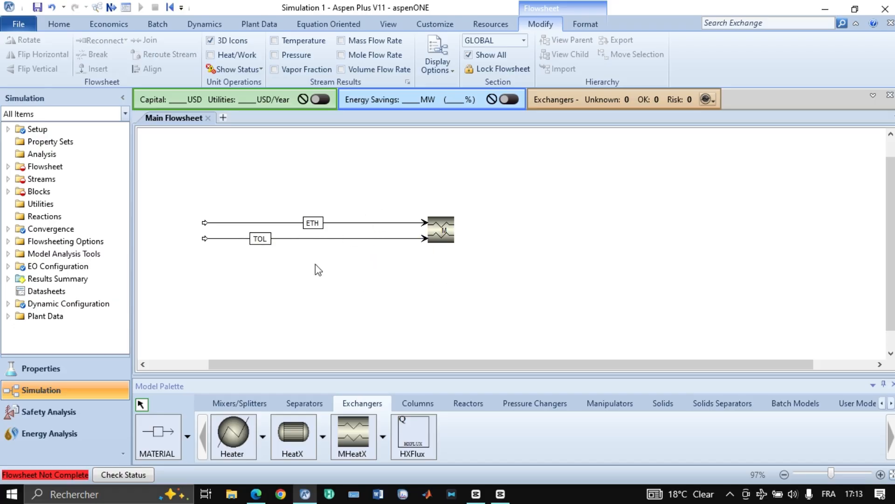
Draw two material streams from the hot product outlets of exchanger M, one bending upward and the other downward.
{"action": "left_click", "coordinate": [157, 436]}
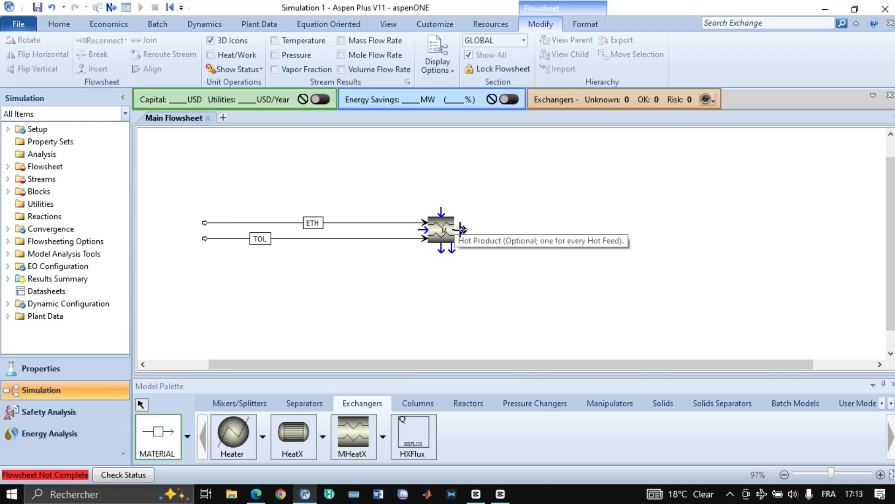
{"action": "left_click", "coordinate": [462, 229]}
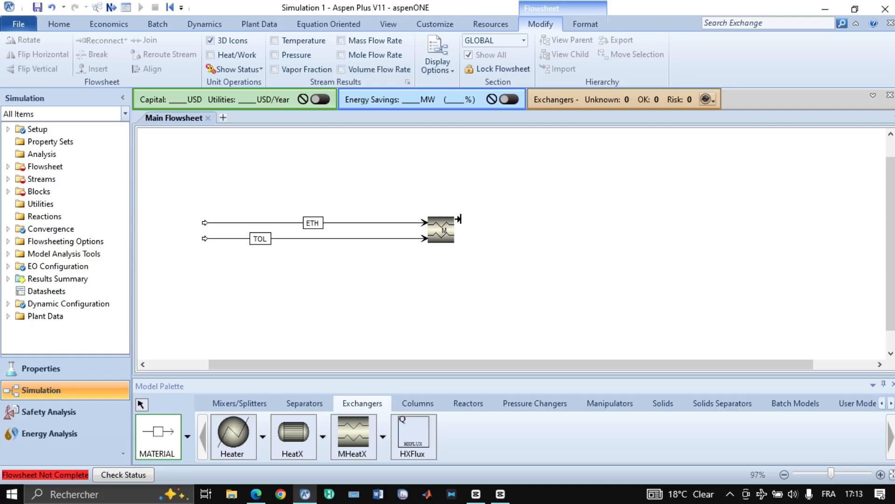
{"action": "left_click", "coordinate": [561, 148]}
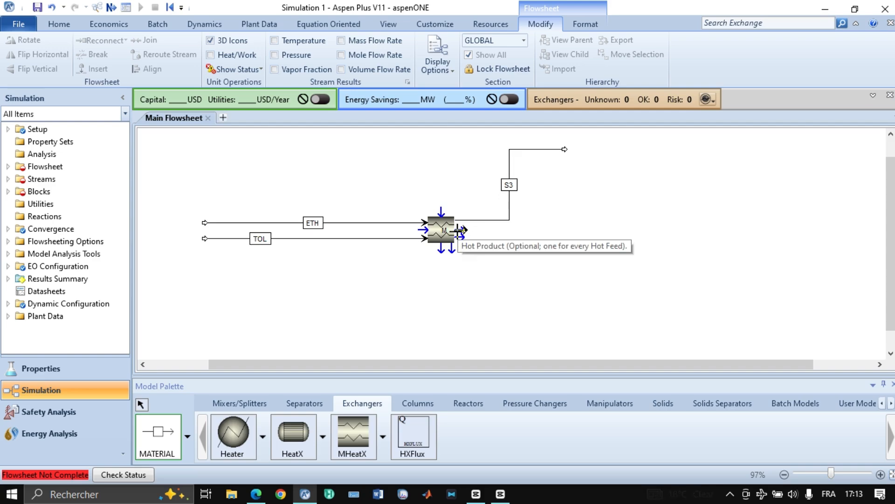
{"action": "left_click", "coordinate": [460, 230]}
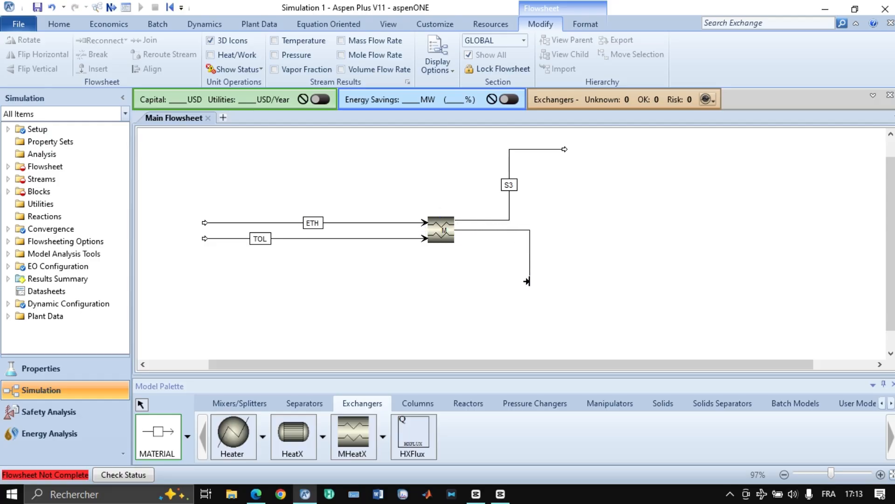
{"action": "left_click", "coordinate": [510, 328]}
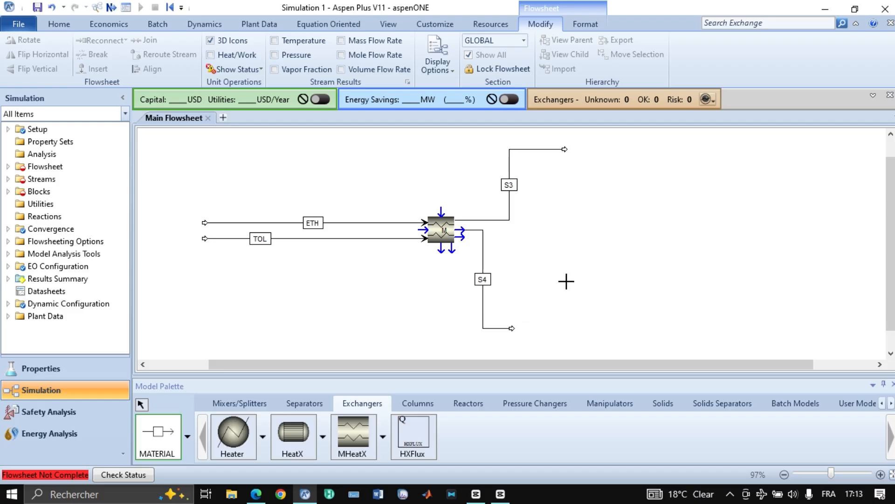
{"action": "right_click", "coordinate": [566, 281]}
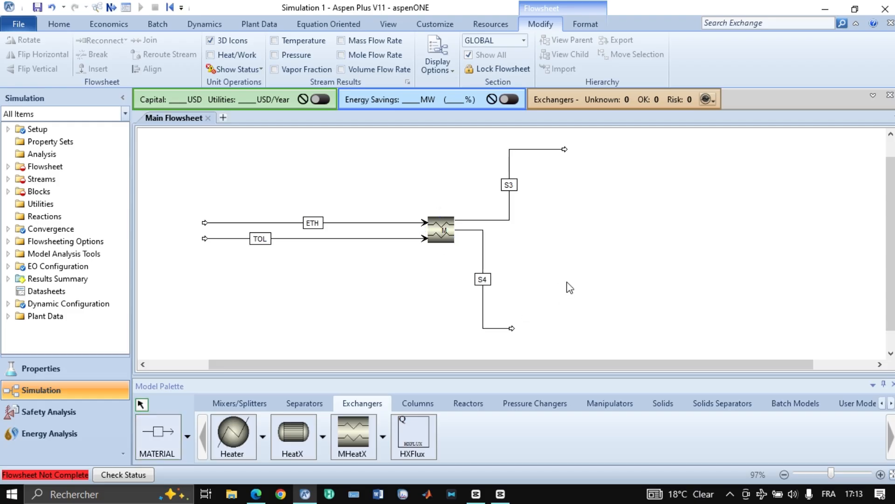
Rename the ETH feed stream ETH-IN and the TOL feed stream TOL-IN.
{"action": "left_click", "coordinate": [510, 185]}
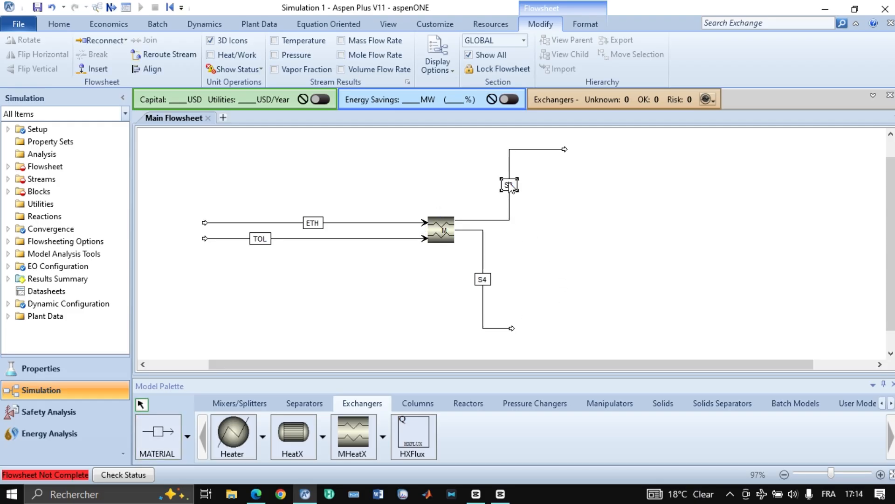
{"action": "double_click", "coordinate": [317, 221]}
{"action": "left_click", "coordinate": [317, 223]}
{"action": "left_click", "coordinate": [337, 192]}
{"action": "left_click", "coordinate": [261, 239]}
{"action": "left_click", "coordinate": [262, 238]}
{"action": "left_click", "coordinate": [268, 237]}
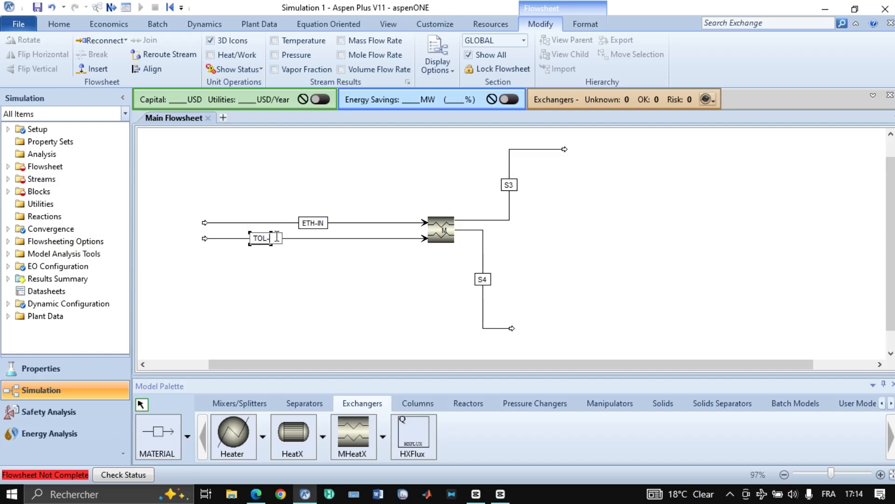
{"action": "type", "text": "-IN"}
{"action": "left_click", "coordinate": [323, 162]}
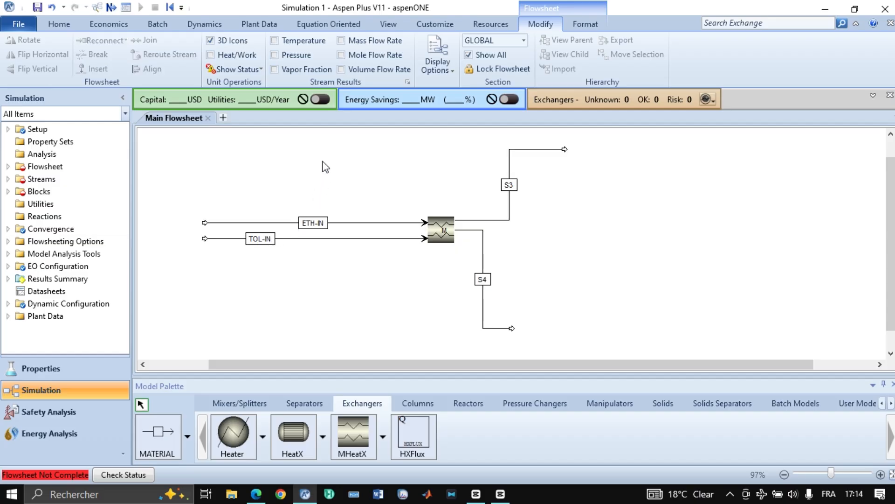
Rename the upper hot product stream ETH-OUT and the lower one TOL-OUT.
{"action": "left_click", "coordinate": [508, 186]}
{"action": "left_click", "coordinate": [509, 185]}
{"action": "type", "text": "ET"}
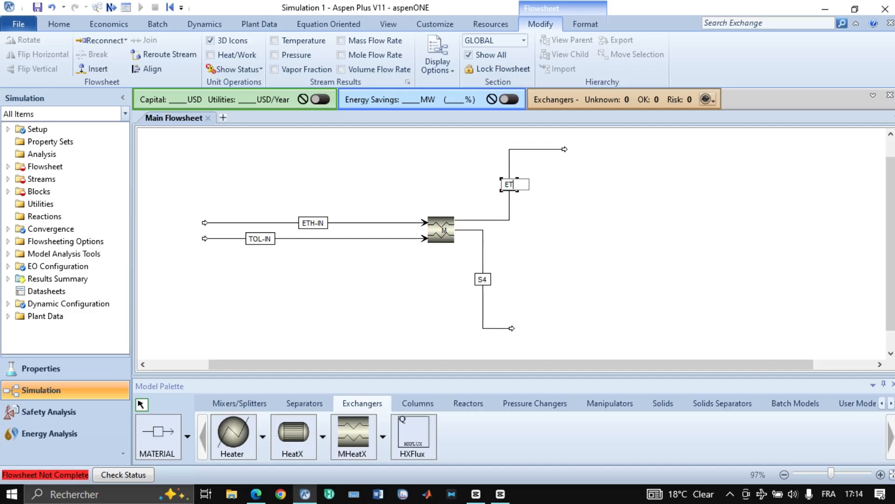
{"action": "type", "text": "H-OUT"}
{"action": "left_click", "coordinate": [596, 187]}
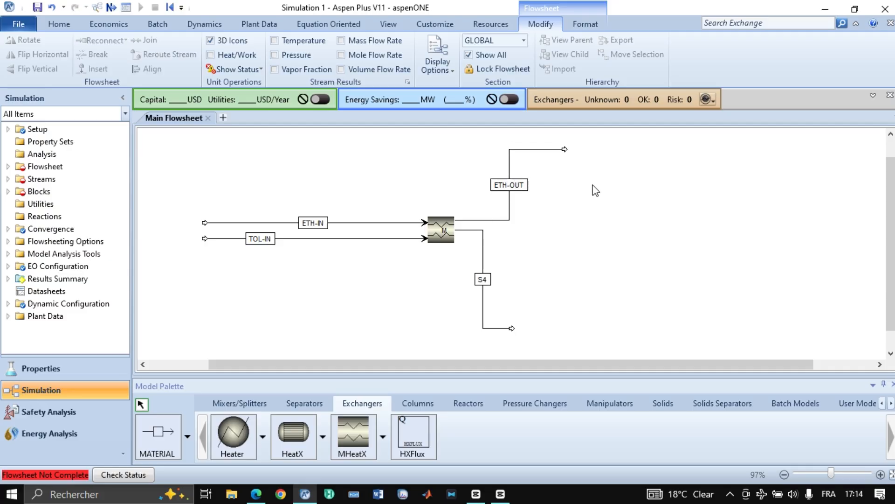
{"action": "left_click", "coordinate": [485, 278]}
{"action": "left_click", "coordinate": [486, 277]}
{"action": "type", "text": "T"}
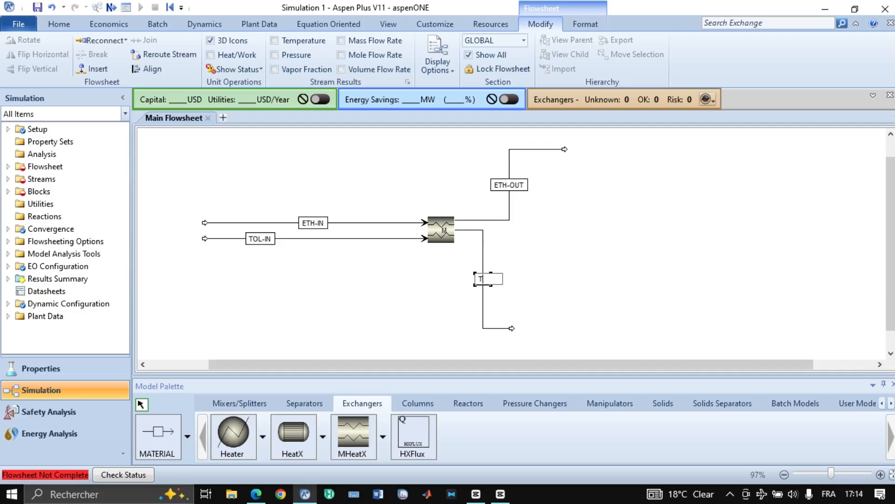
{"action": "type", "text": "OL-OUT"}
{"action": "left_click", "coordinate": [571, 248]}
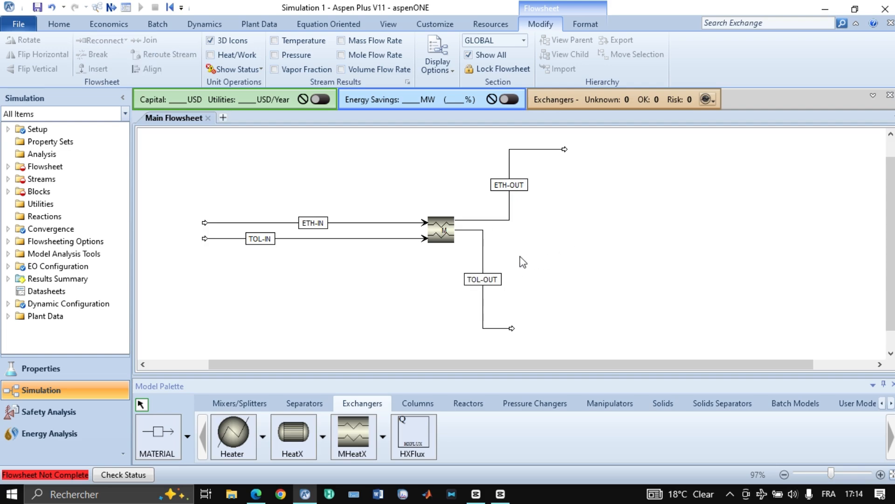
Reshape the TOL-OUT stream so its vertical run sits roughly below that of ETH-OUT and its end extends horizontally outward.
{"action": "left_click", "coordinate": [491, 265]}
{"action": "left_click_drag", "start_coordinate": [491, 264], "coordinate": [509, 264]}
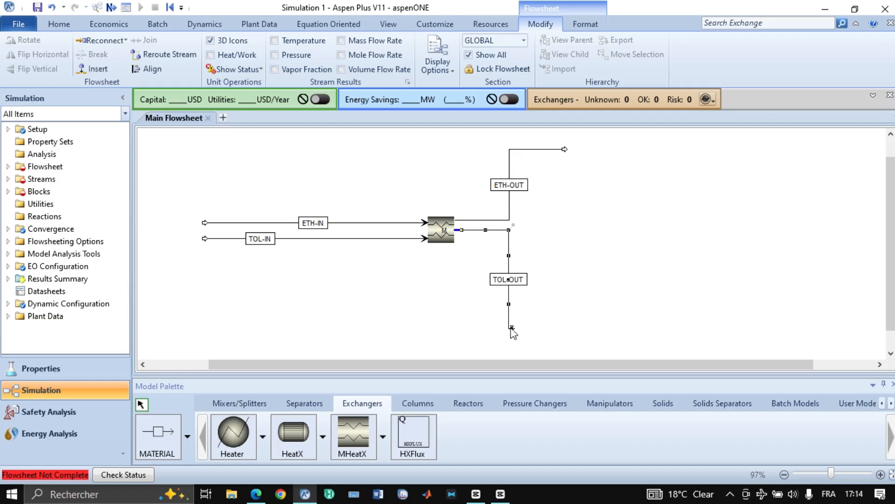
{"action": "left_click_drag", "start_coordinate": [512, 328], "coordinate": [556, 325]}
{"action": "left_click", "coordinate": [596, 292]}
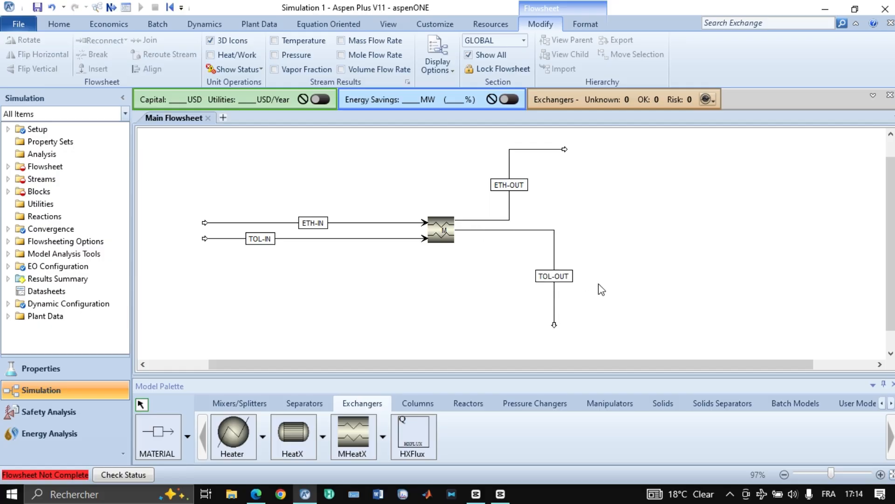
{"action": "left_click_drag", "start_coordinate": [553, 262], "coordinate": [515, 264]}
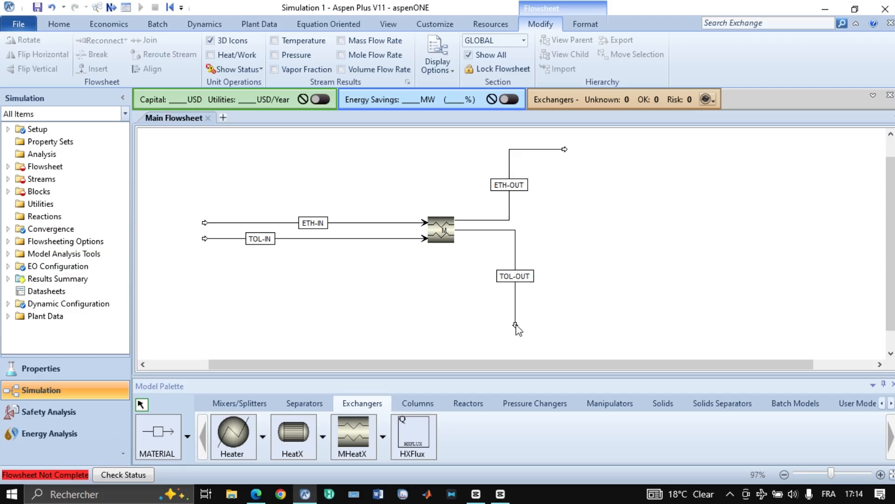
{"action": "left_click_drag", "start_coordinate": [515, 325], "coordinate": [576, 321]}
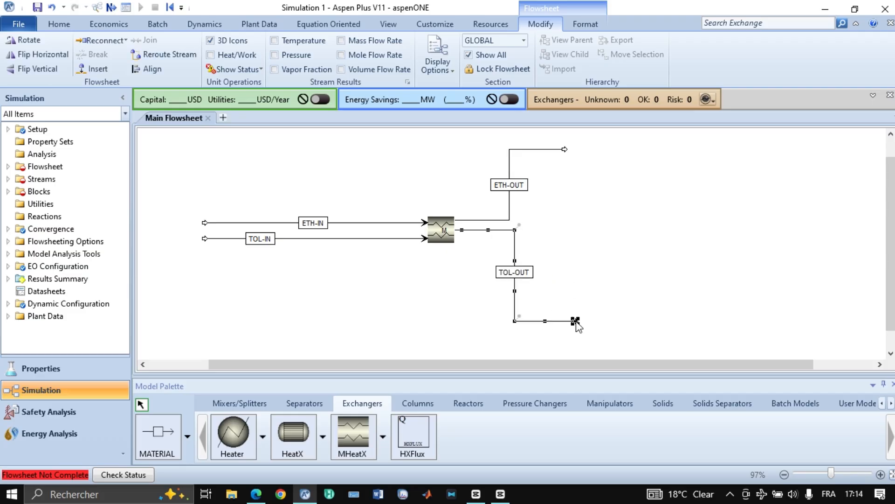
{"action": "left_click", "coordinate": [600, 277]}
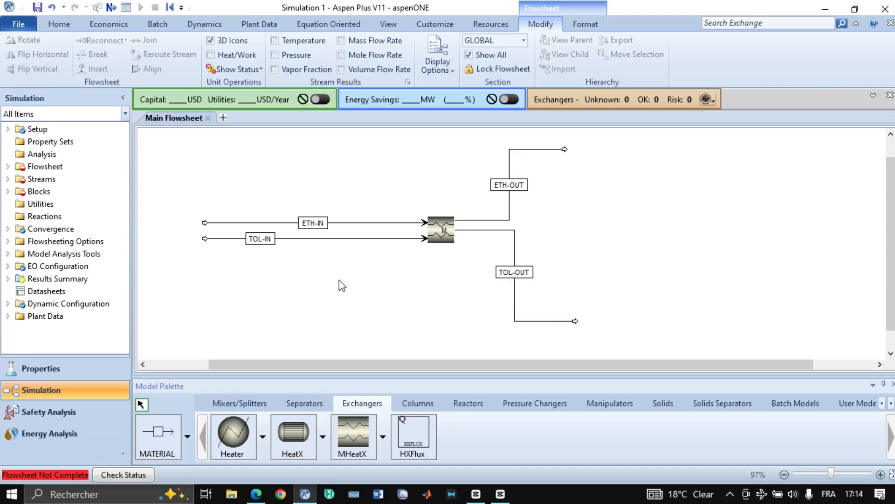
Draw two material streams into the cold feed inlets on top of exchanger M, one from each side.
{"action": "left_click", "coordinate": [150, 435]}
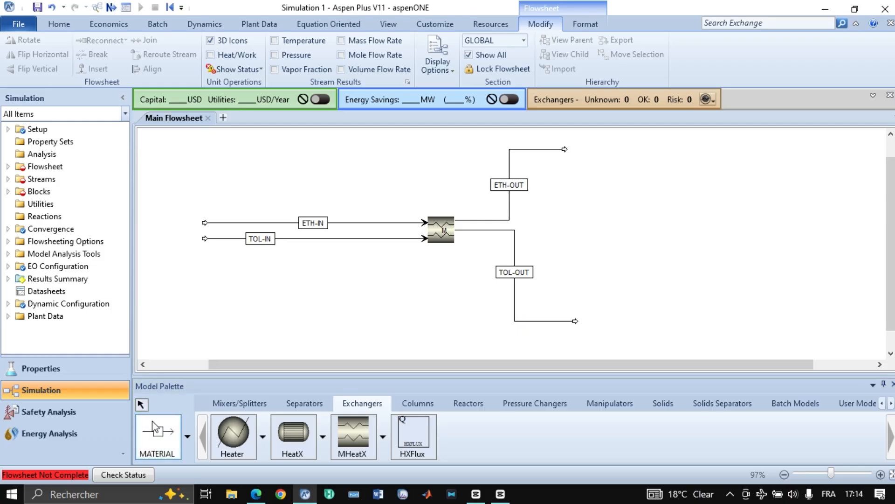
{"action": "left_click", "coordinate": [441, 211]}
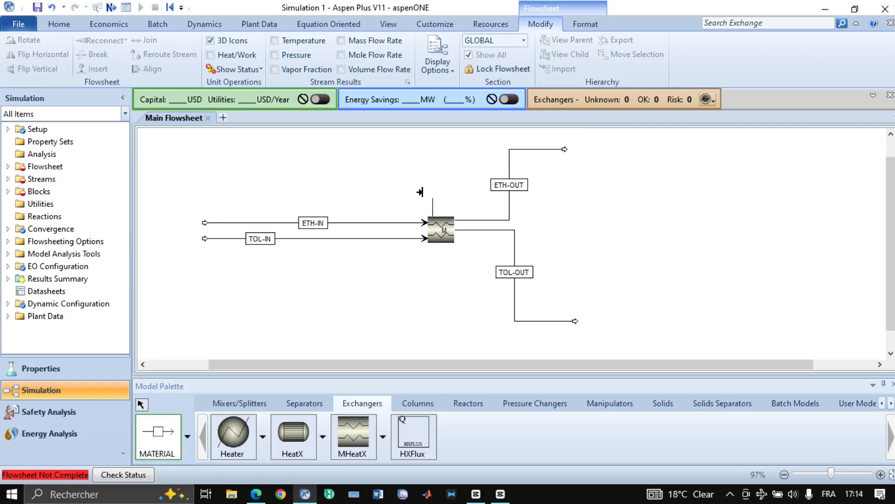
{"action": "left_click", "coordinate": [265, 153]}
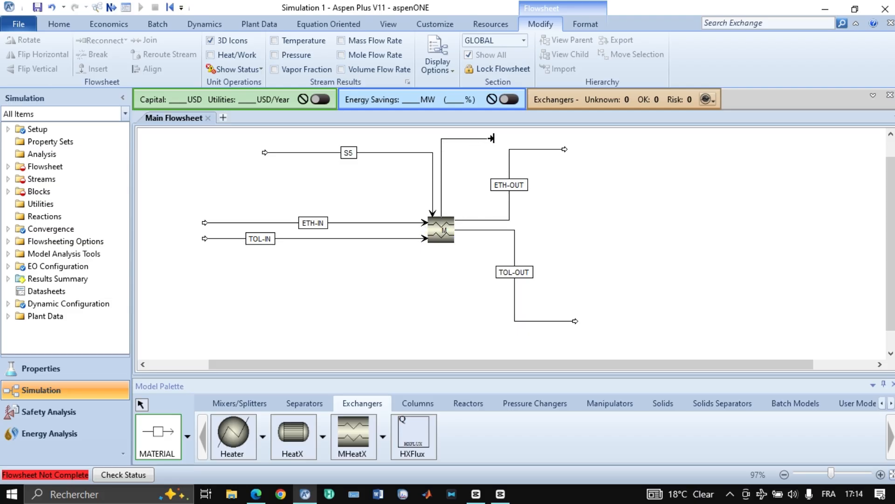
{"action": "left_click", "coordinate": [507, 139]}
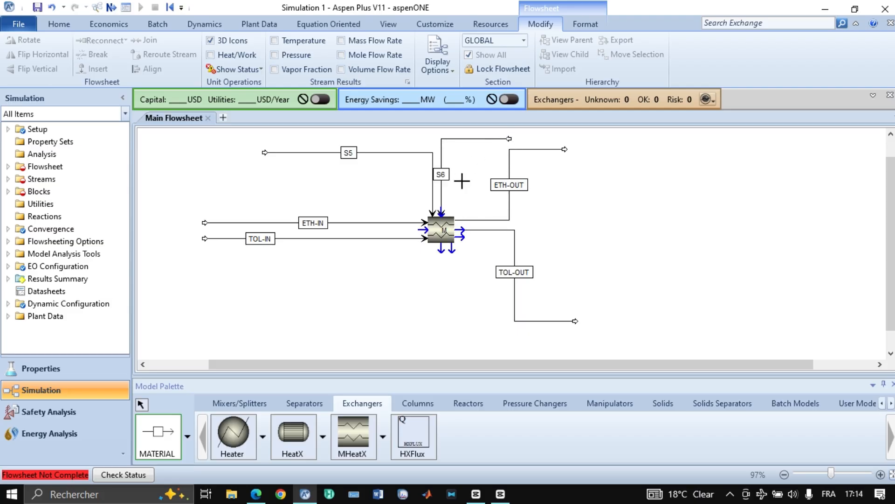
{"action": "right_click", "coordinate": [456, 191]}
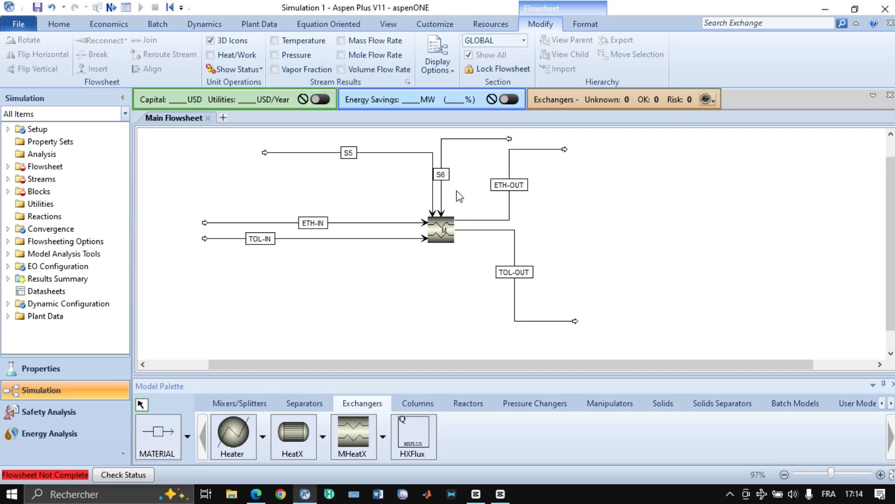
Rename the cold feed stream on the same side as the hot feeds WAT-IN.
{"action": "left_click", "coordinate": [348, 152]}
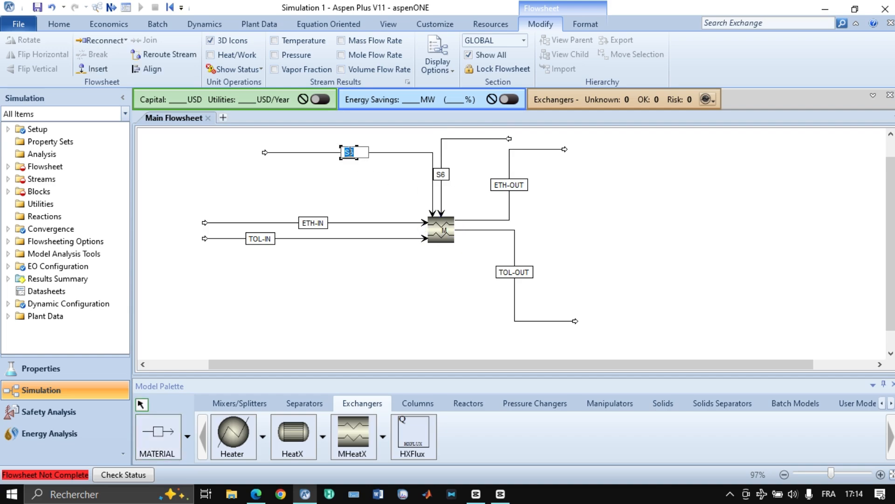
{"action": "type", "text": "WAT"}
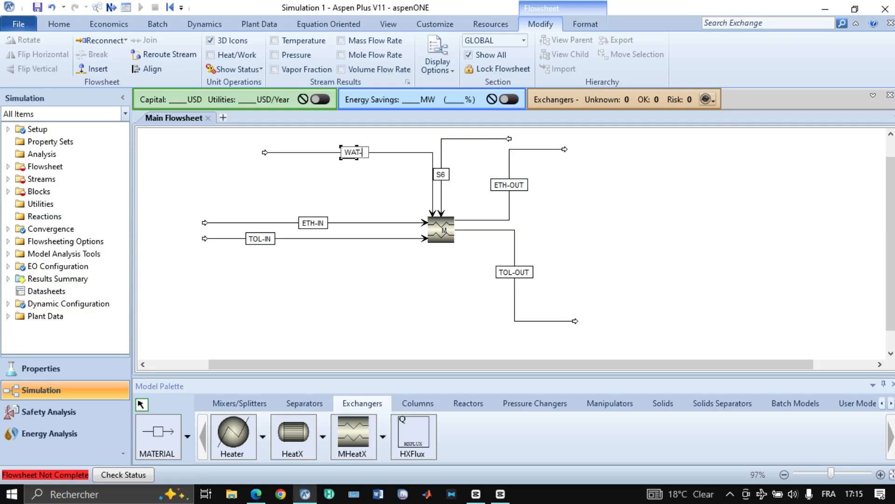
{"action": "type", "text": "-IN"}
{"action": "left_click", "coordinate": [623, 177]}
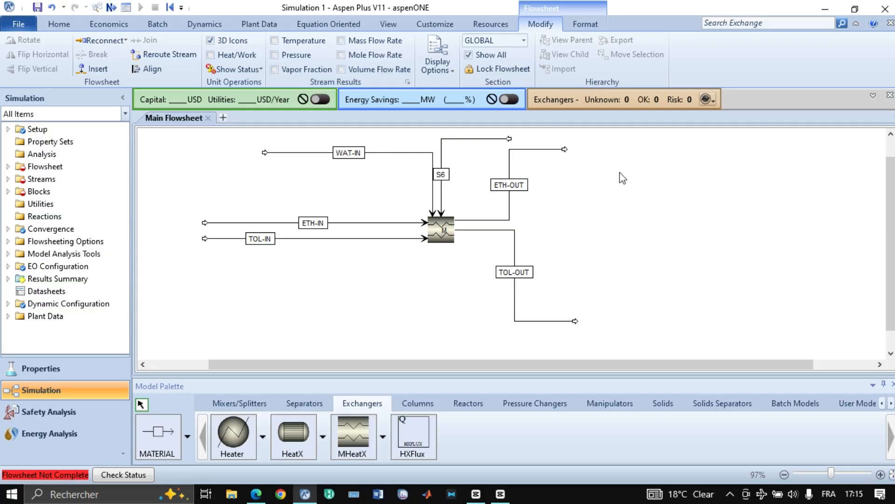
Move the other cold feed's label onto its horizontal run and rename that stream BEN-IN.
{"action": "left_click_drag", "start_coordinate": [443, 176], "coordinate": [466, 138]}
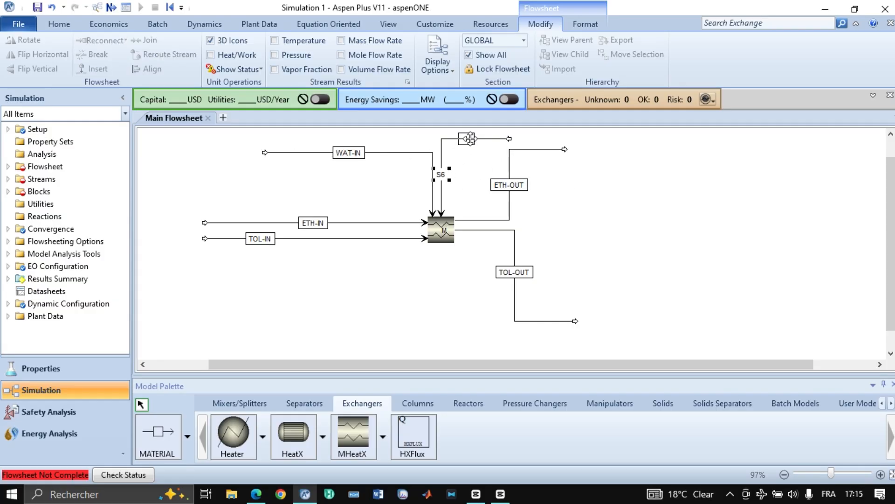
{"action": "left_click", "coordinate": [466, 138]}
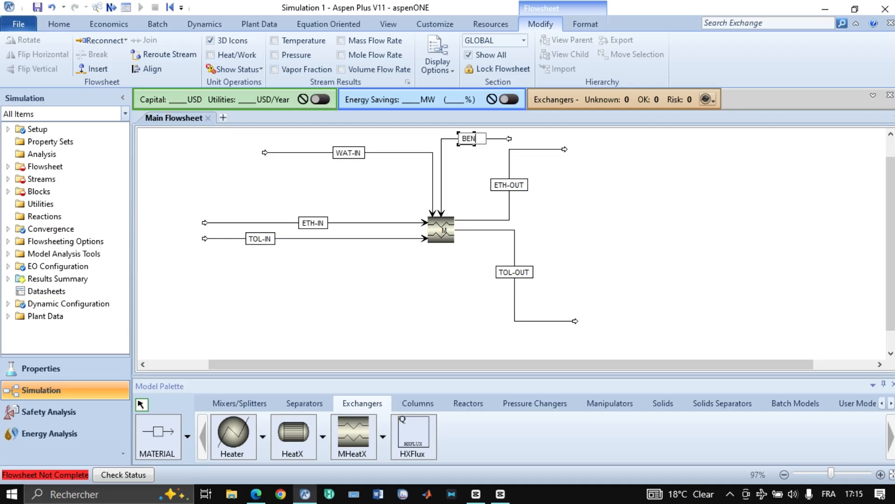
{"action": "type", "text": "BEN-IN"}
{"action": "left_click", "coordinate": [606, 189]}
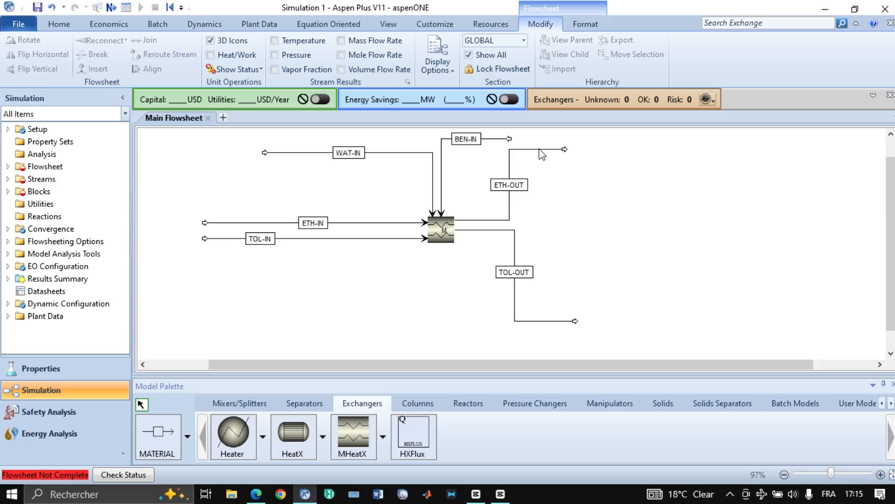
Lower and extend ETH-OUT farther from the exchanger, and lengthen BEN-IN with its inlet shifted away from WAT-IN.
{"action": "left_click_drag", "start_coordinate": [540, 150], "coordinate": [550, 170]}
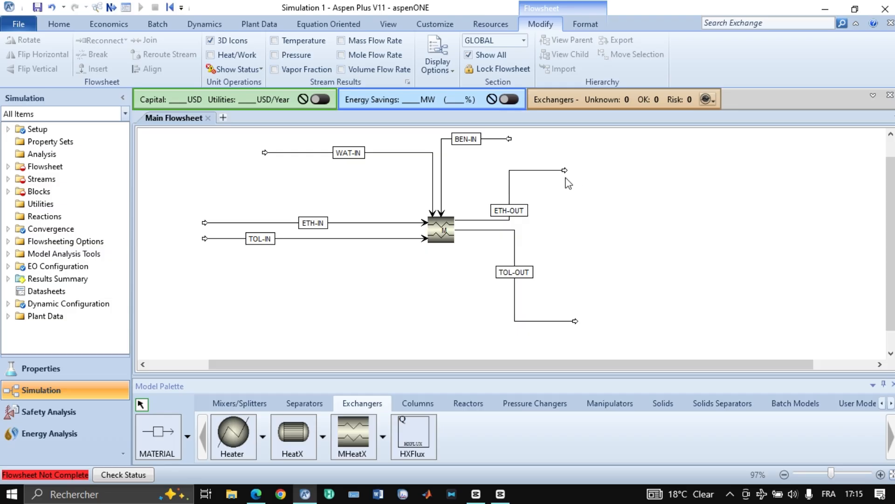
{"action": "left_click_drag", "start_coordinate": [564, 171], "coordinate": [713, 171]}
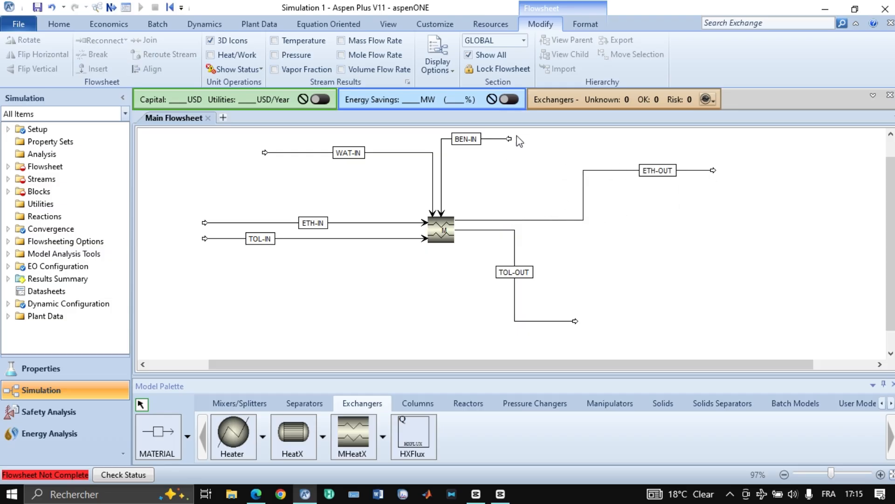
{"action": "left_click_drag", "start_coordinate": [509, 139], "coordinate": [566, 138]}
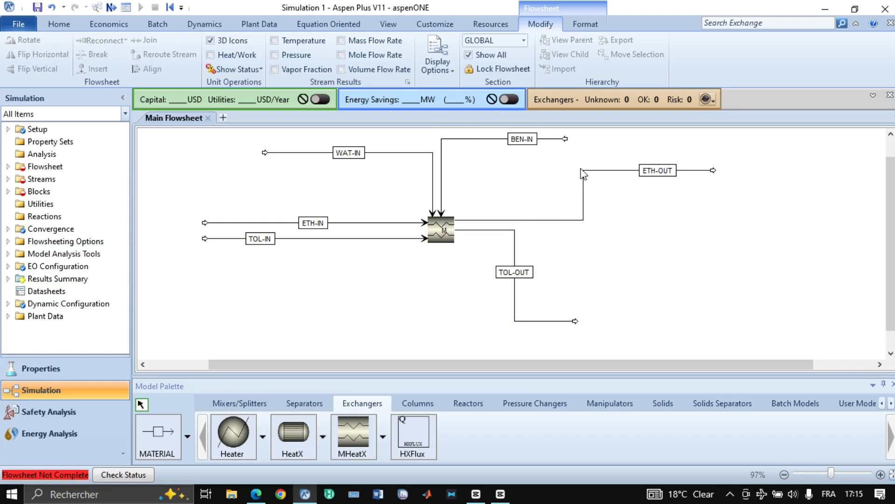
{"action": "left_click", "coordinate": [441, 214]}
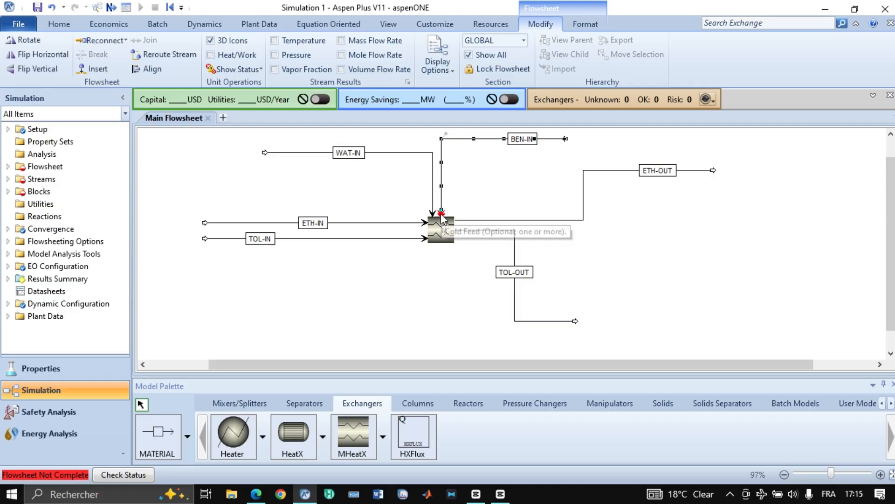
{"action": "left_click_drag", "start_coordinate": [448, 213], "coordinate": [448, 213]}
{"action": "left_click", "coordinate": [498, 181]}
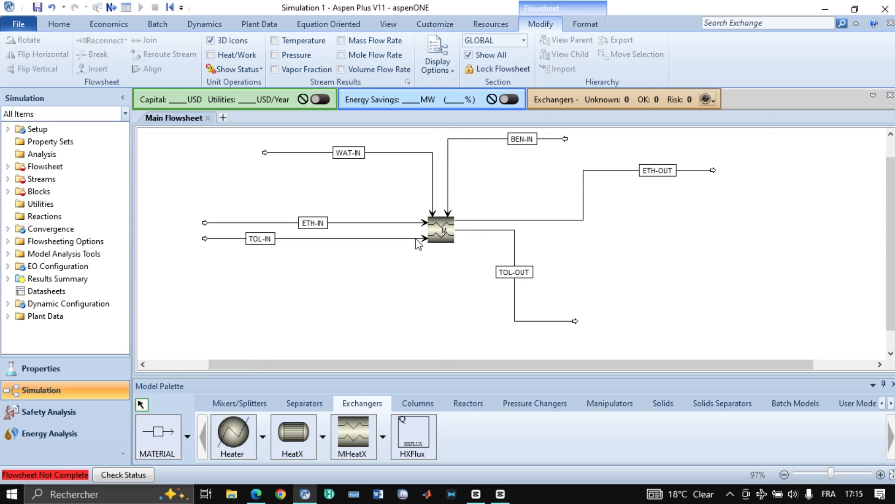
Draw two material streams from the cold product outlets beneath exchanger M, one ending on each side of the block.
{"action": "left_click", "coordinate": [159, 433]}
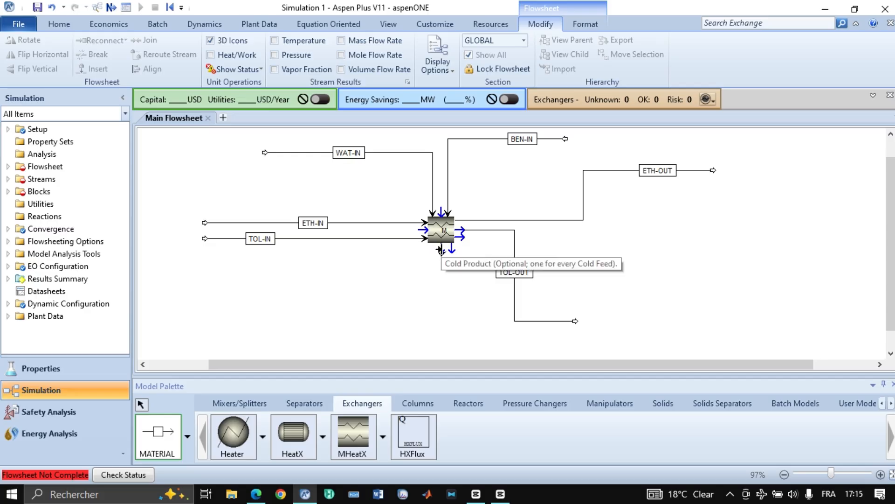
{"action": "left_click", "coordinate": [437, 252]}
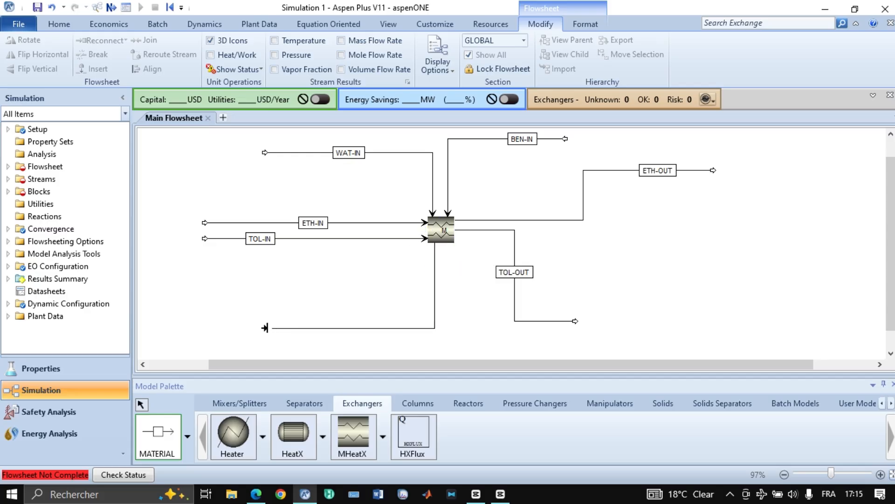
{"action": "left_click", "coordinate": [254, 323]}
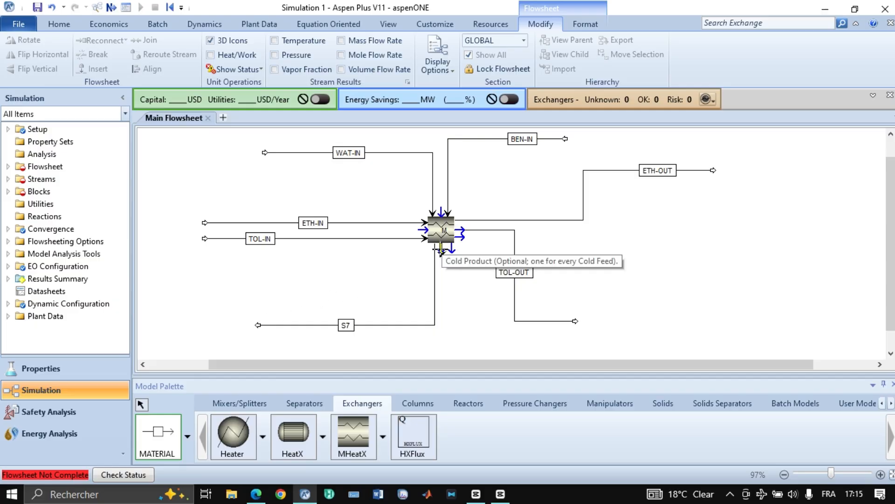
{"action": "left_click", "coordinate": [441, 252]}
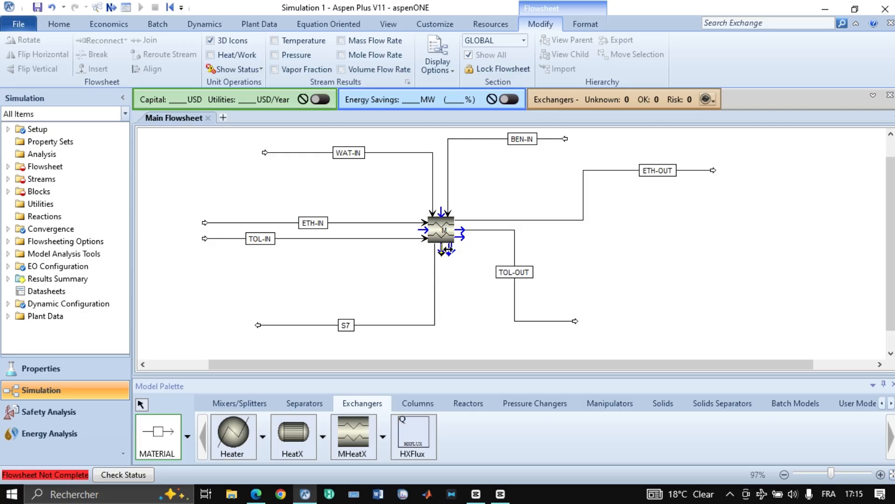
{"action": "left_click", "coordinate": [459, 290]}
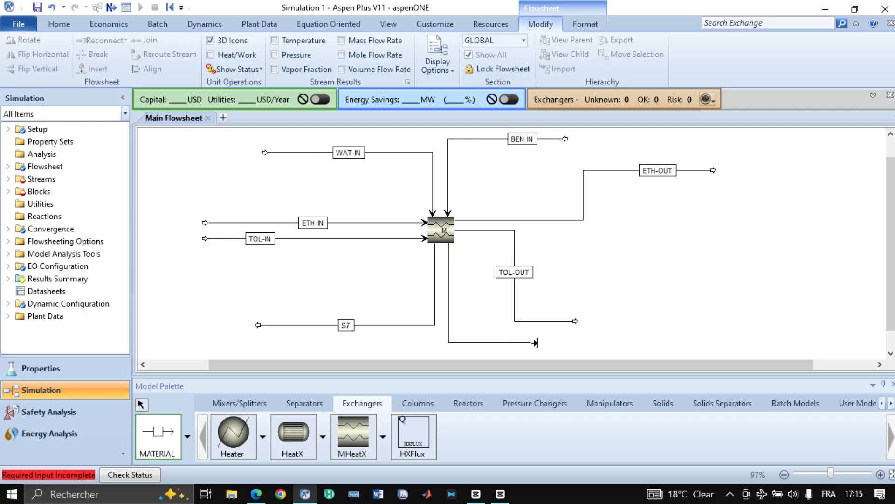
{"action": "left_click", "coordinate": [536, 343]}
{"action": "key", "text": "Escape"}
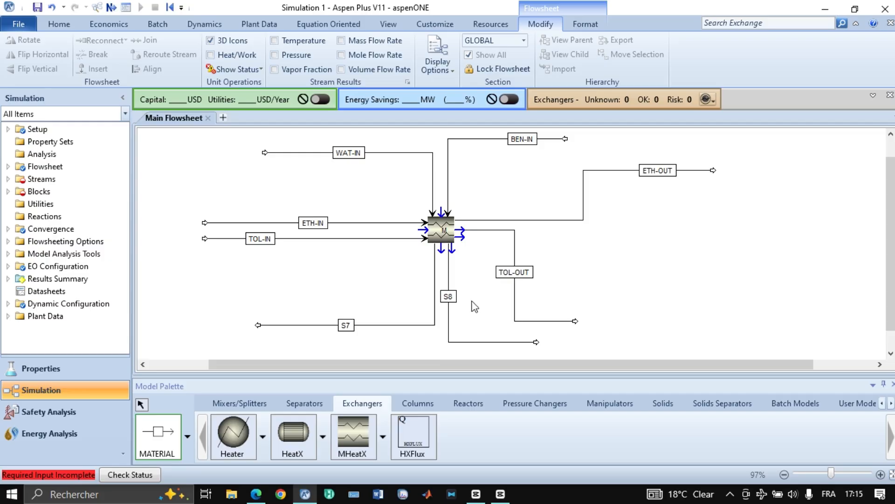
Rename the cold outlet stream that ends on the hot-feed side WAT-OU.
{"action": "double_click", "coordinate": [345, 325]}
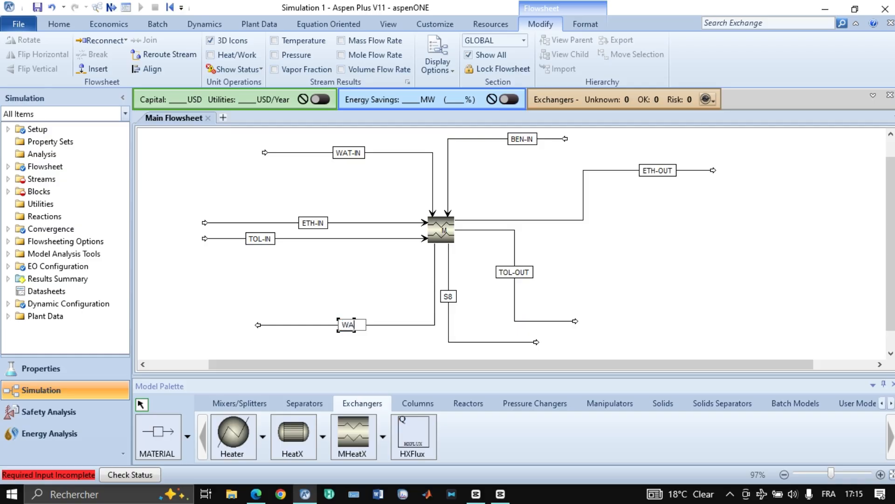
{"action": "type", "text": "WAT-OU"}
{"action": "left_click", "coordinate": [370, 285]}
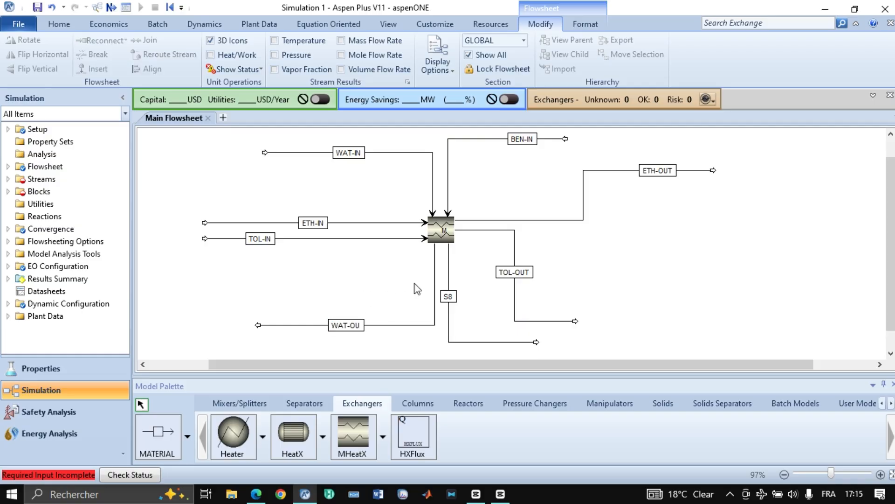
Rename the other cold outlet stream BEN-OUT and move its label onto the stream's horizontal run.
{"action": "double_click", "coordinate": [448, 297]}
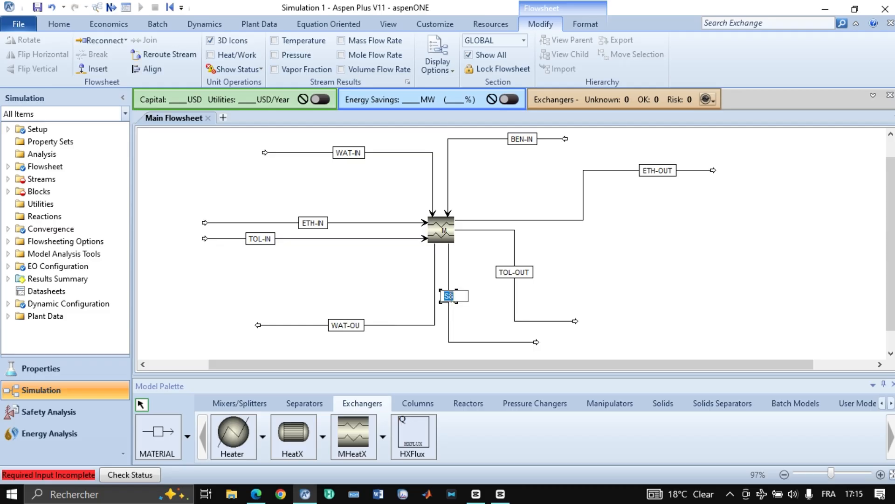
{"action": "type", "text": "EN"}
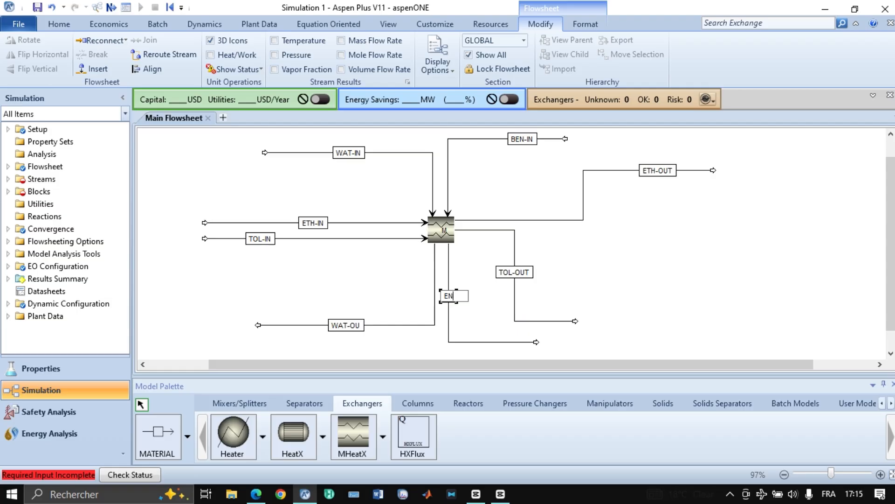
{"action": "type", "text": "-OUT"}
{"action": "key", "text": "Return"}
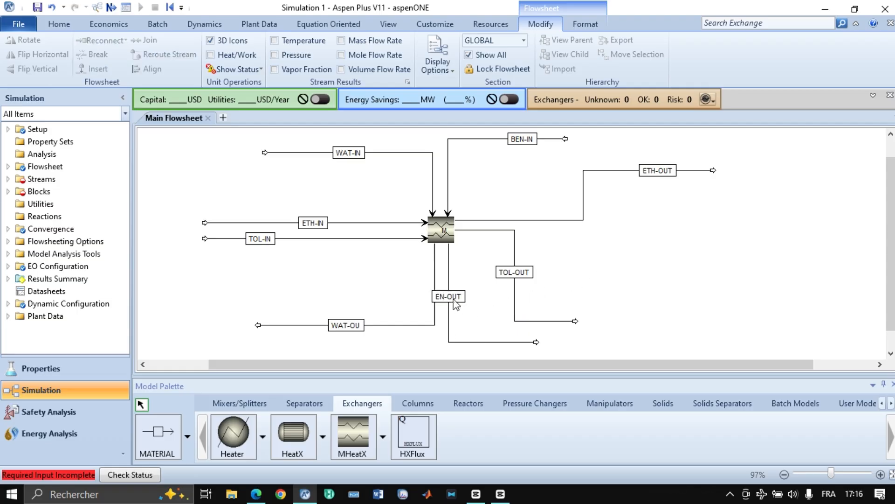
{"action": "left_click_drag", "start_coordinate": [486, 335], "coordinate": [486, 341]}
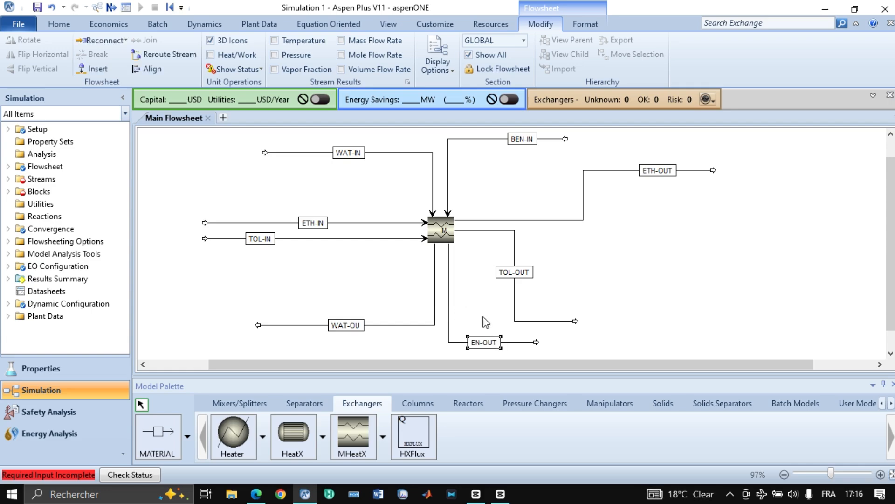
{"action": "left_click", "coordinate": [481, 304]}
{"action": "left_click", "coordinate": [476, 345]}
{"action": "type", "text": "B"}
{"action": "left_click", "coordinate": [609, 256]}
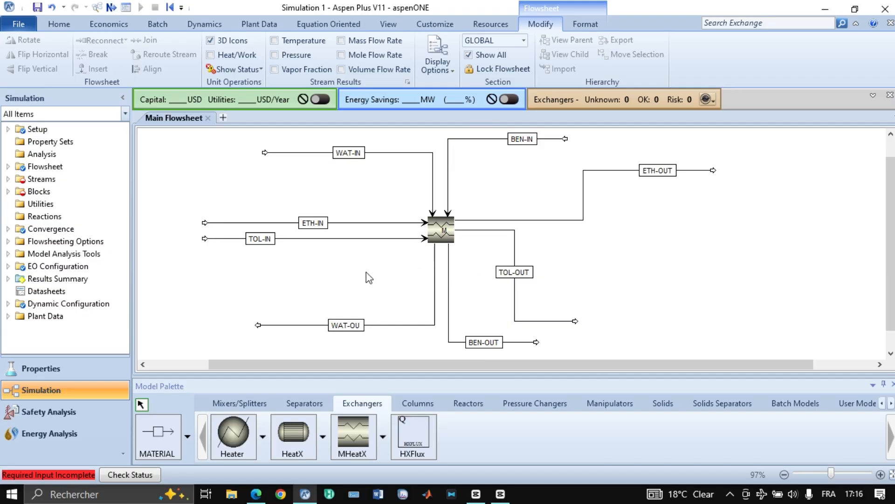
Check the feed conditions in the lesson PDF, and set the ETH-IN stream's temperature to 100 C and pressure to 4 atm.
{"action": "left_click", "coordinate": [361, 223]}
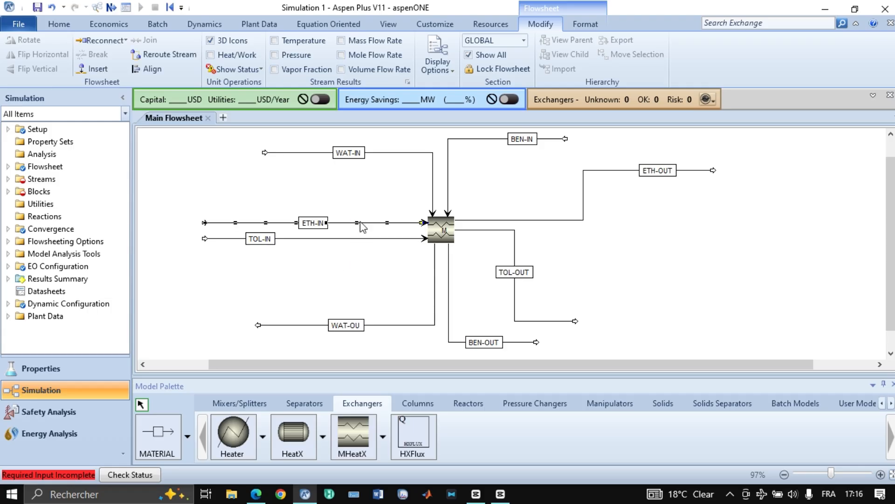
{"action": "double_click", "coordinate": [363, 227]}
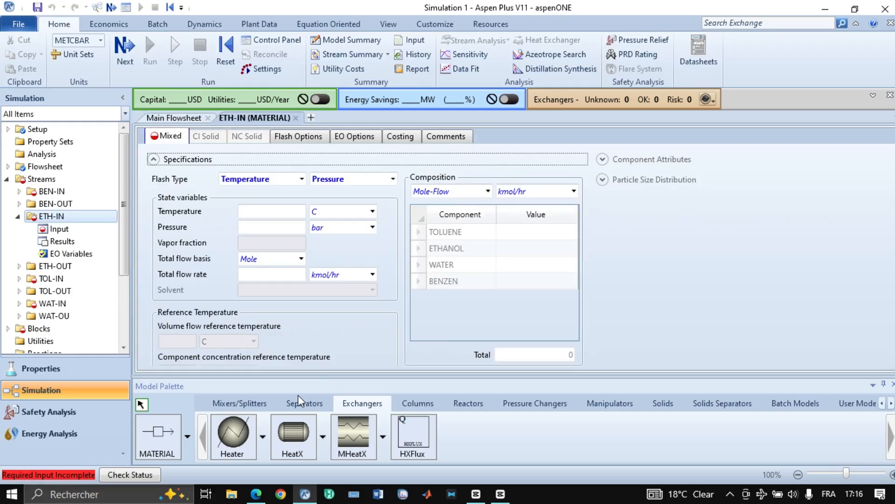
{"action": "left_click", "coordinate": [256, 494]}
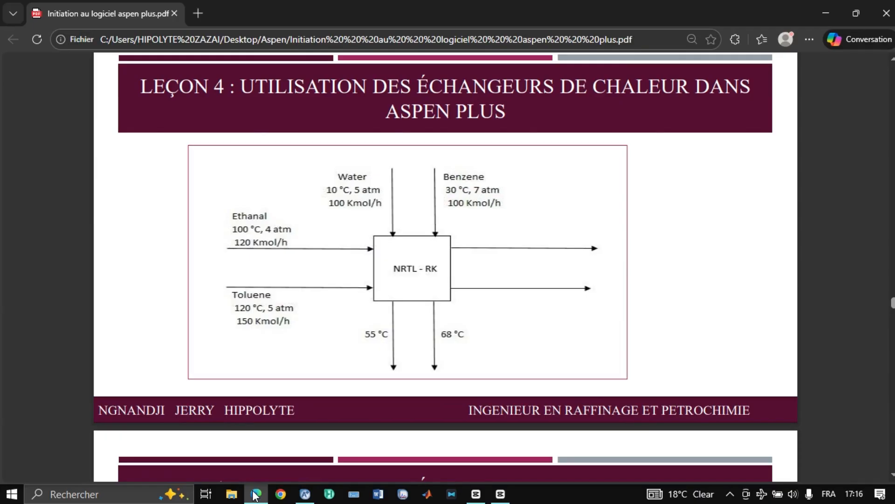
{"action": "left_click", "coordinate": [256, 494]}
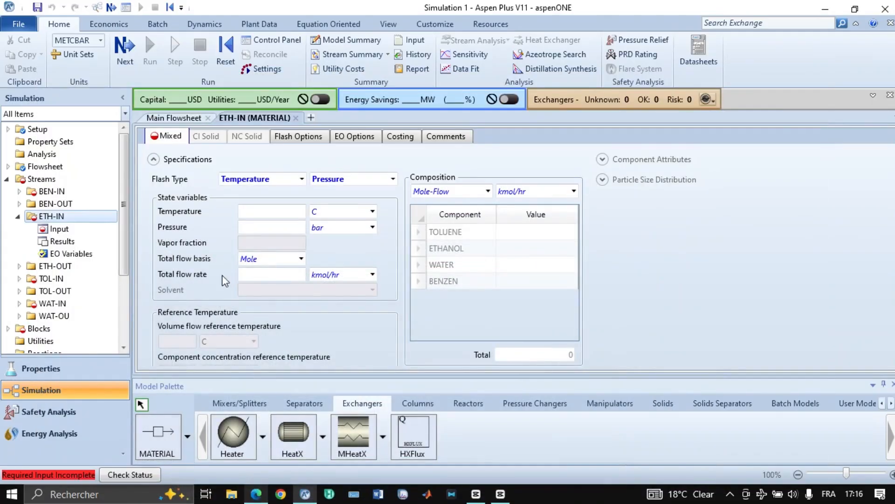
{"action": "left_click", "coordinate": [265, 210]}
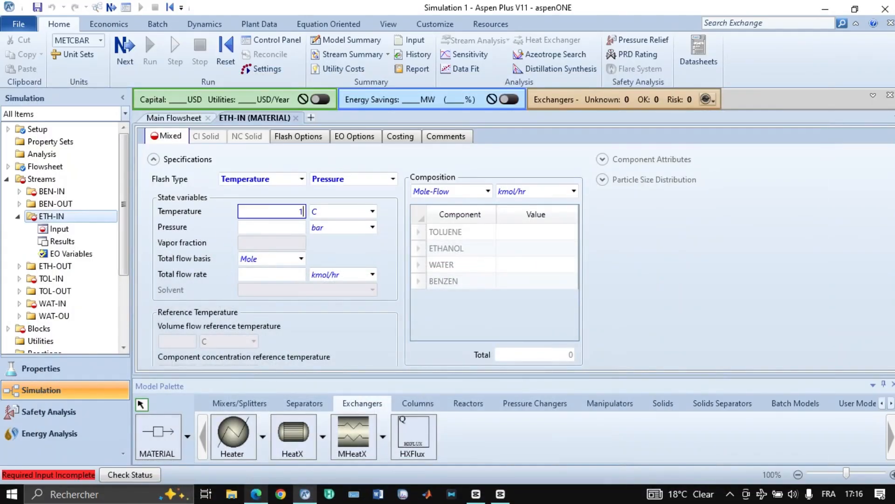
{"action": "key", "text": "Tab"}
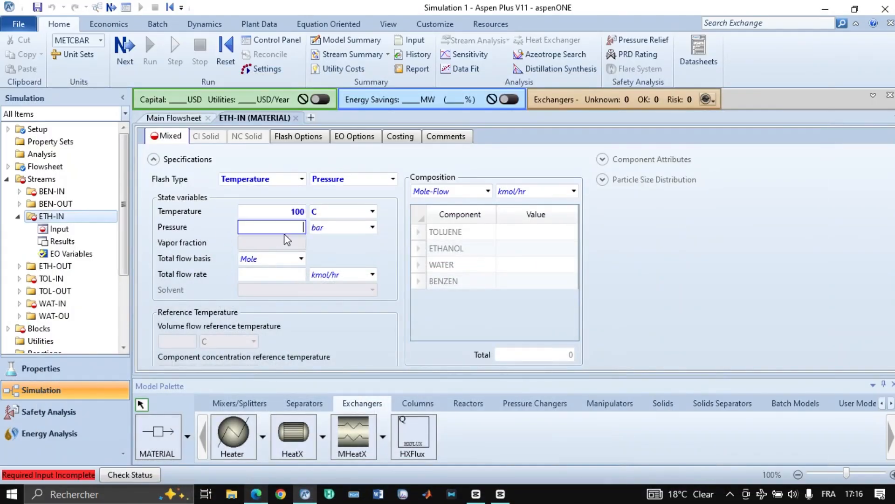
{"action": "type", "text": "4"}
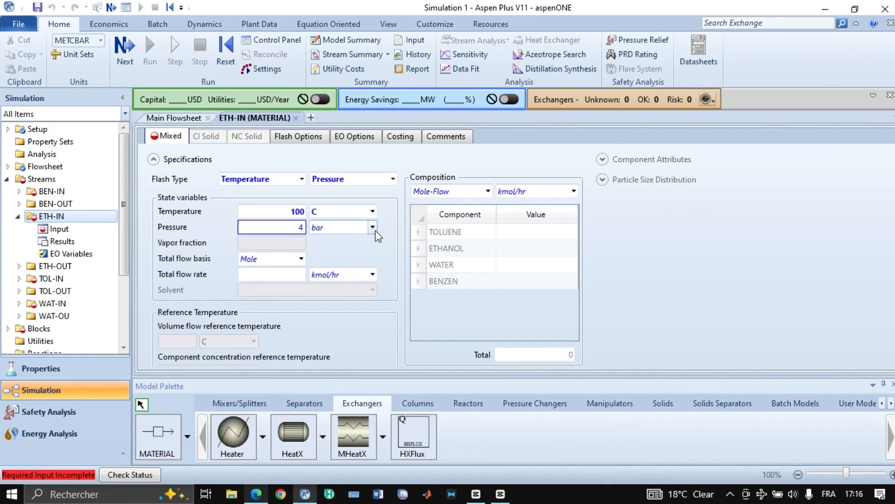
{"action": "left_click", "coordinate": [372, 227]}
{"action": "left_click", "coordinate": [326, 242]}
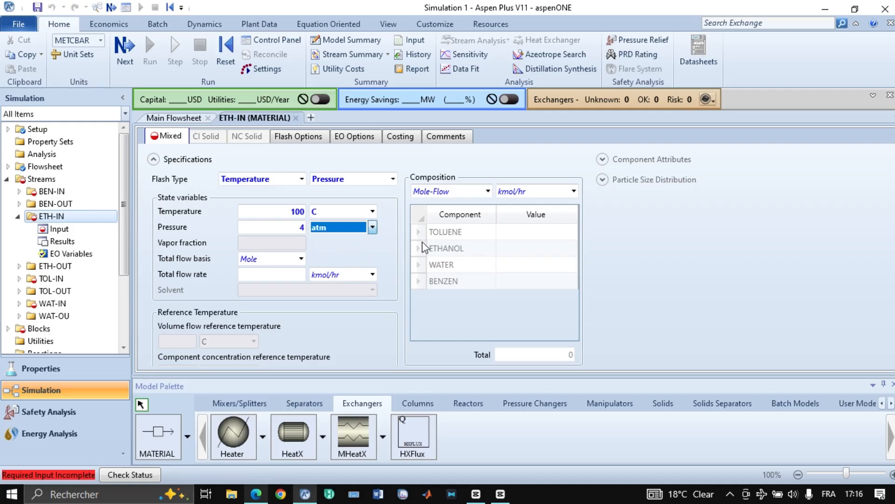
Set the ethanol mole flow of the ETH-IN stream to 120 kmol/hr.
{"action": "left_click", "coordinate": [545, 252]}
{"action": "type", "text": "12"}
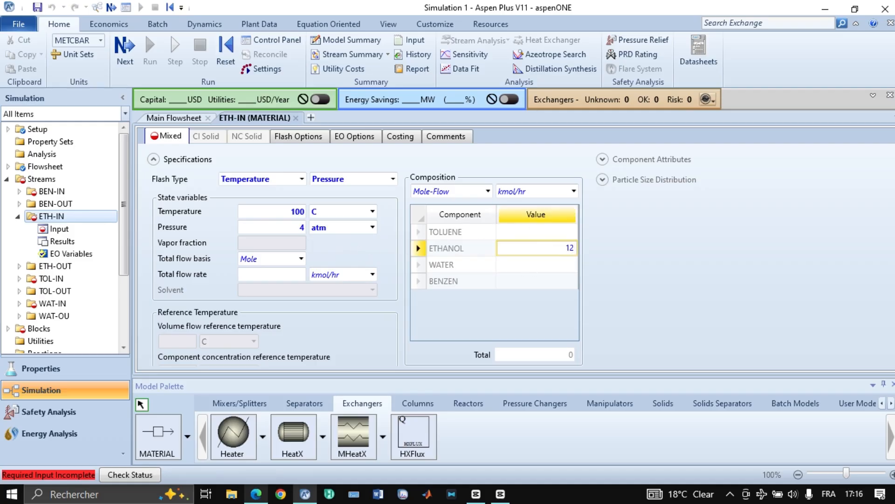
{"action": "type", "text": "0"}
{"action": "key", "text": "Return"}
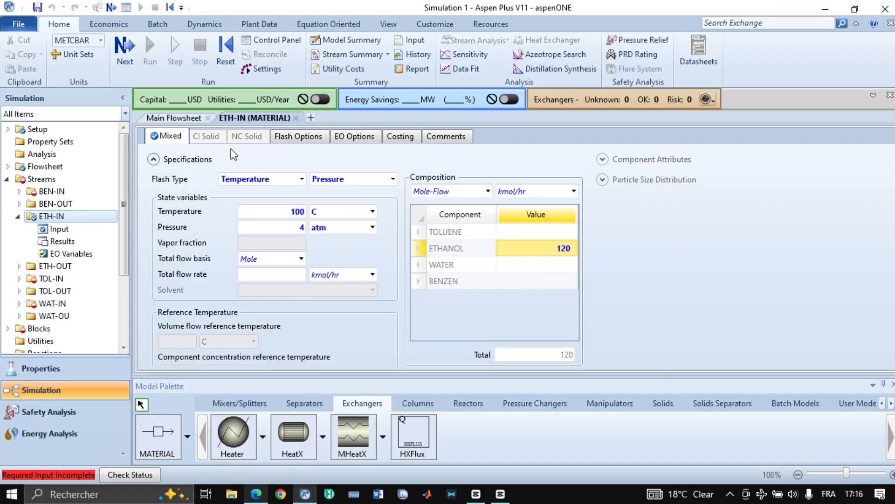
Close the ETH-IN specifications and open the input form of the TOL-IN stream.
{"action": "left_click", "coordinate": [295, 118]}
{"action": "double_click", "coordinate": [333, 238]}
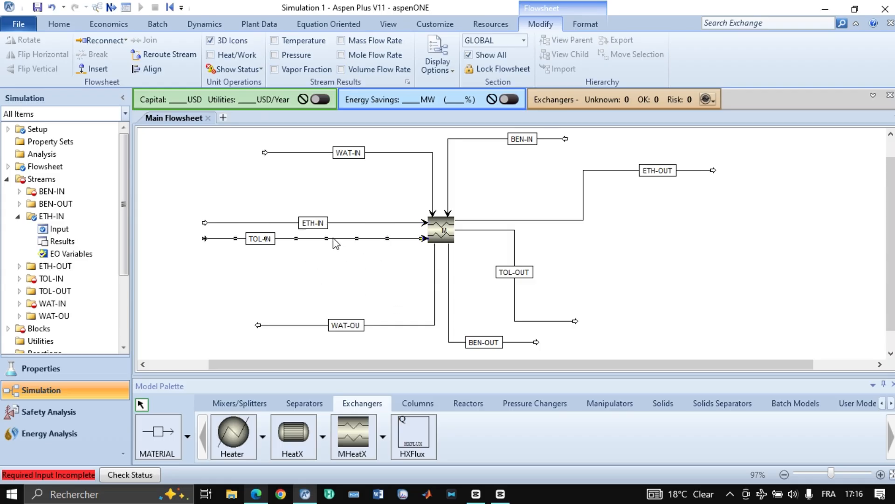
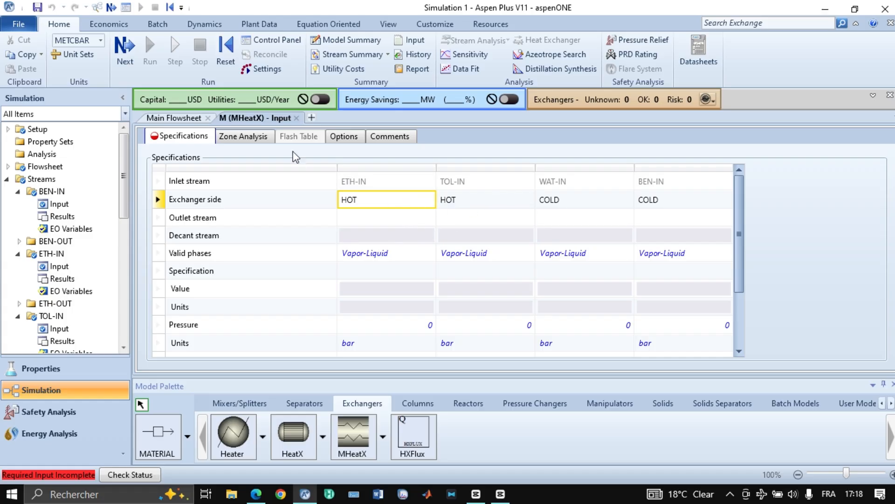
Check the stream layout on the flowsheet, and in exchanger M's specifications assign outlet ETH-OUT to ETH-IN and TOL-OUT to TOL-IN.
{"action": "left_click", "coordinate": [187, 122]}
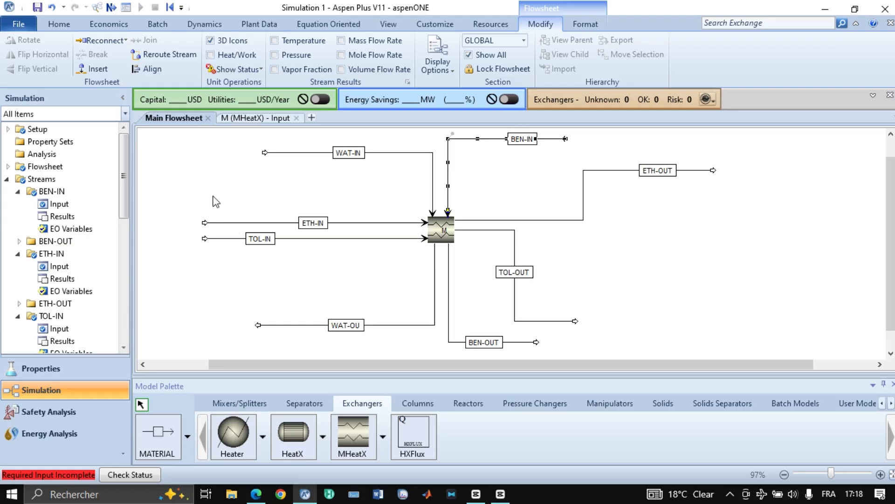
{"action": "left_click", "coordinate": [249, 118]}
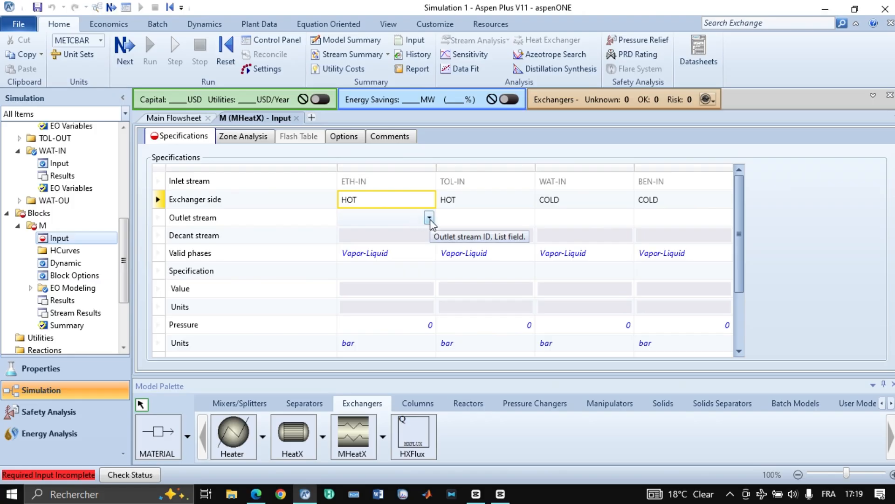
{"action": "left_click", "coordinate": [429, 218]}
{"action": "left_click", "coordinate": [412, 233]}
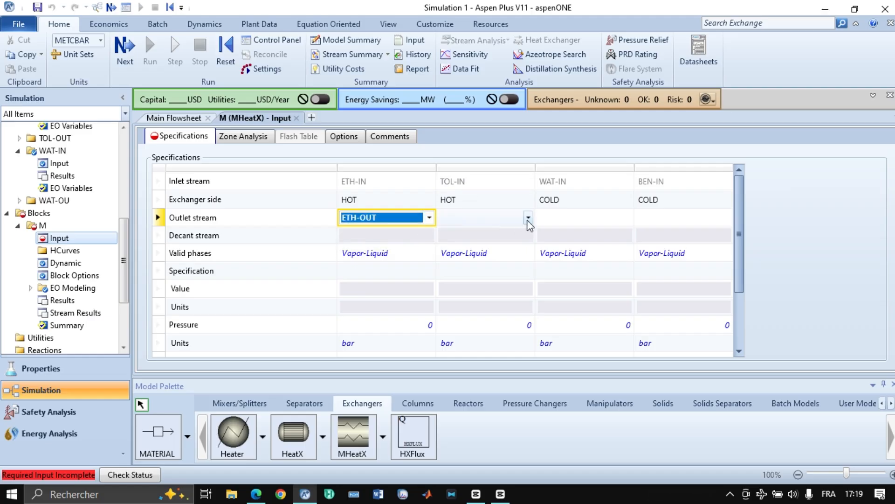
{"action": "left_click", "coordinate": [528, 217]}
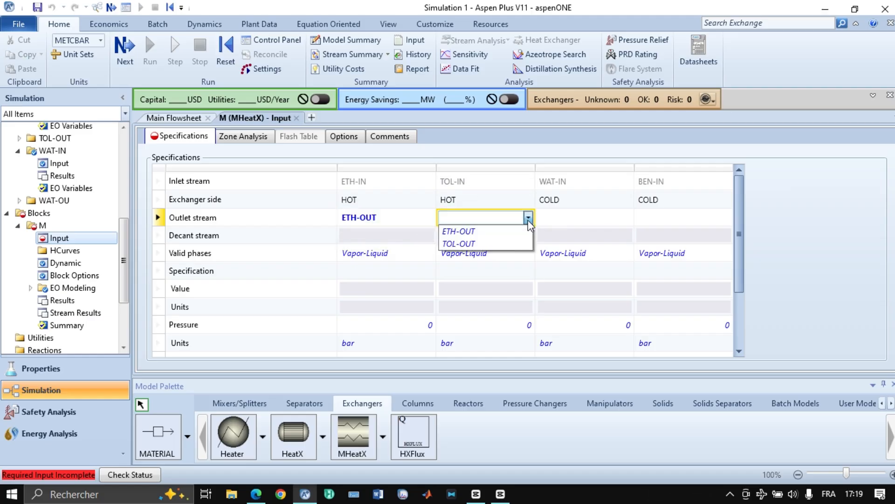
{"action": "left_click", "coordinate": [502, 243]}
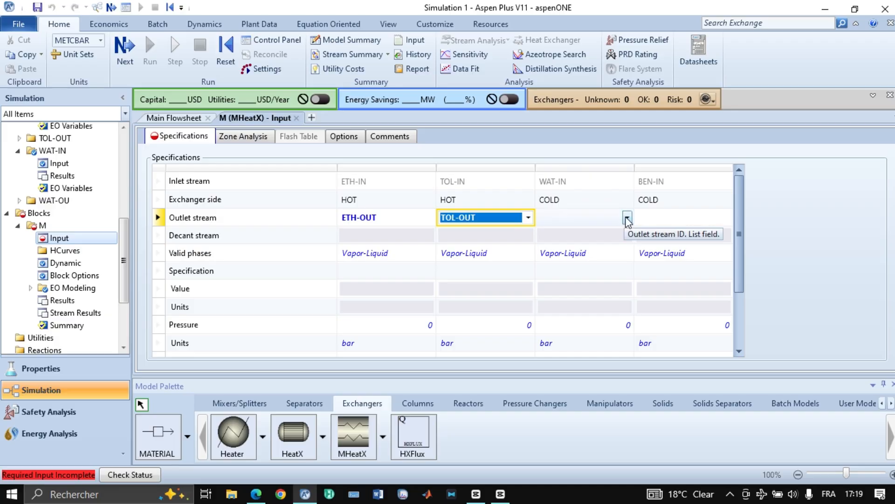
Assign outlet stream WAT-OU to WAT-IN and BEN-OUT to BEN-IN in exchanger M's specifications.
{"action": "left_click", "coordinate": [628, 218]}
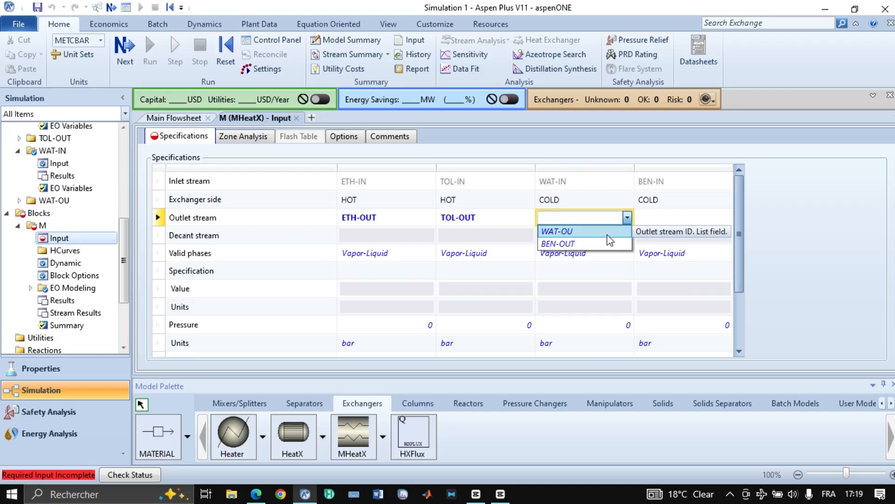
{"action": "left_click", "coordinate": [606, 232]}
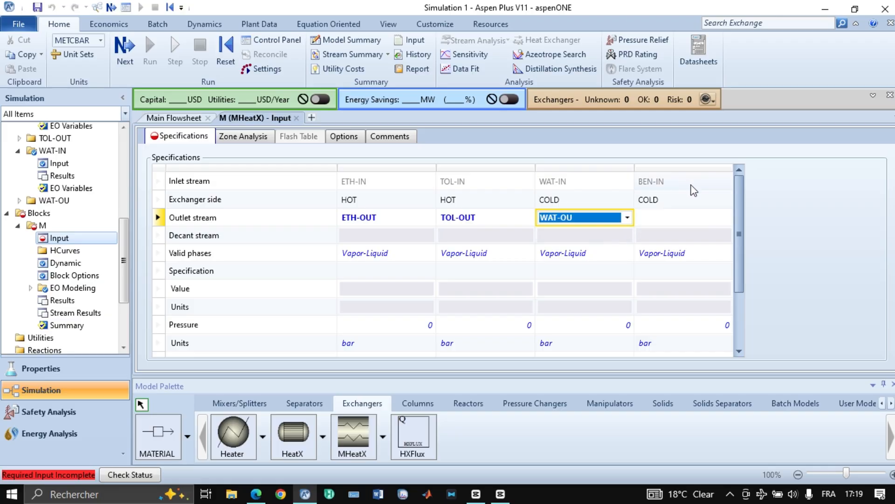
{"action": "left_click", "coordinate": [726, 218]}
{"action": "left_click", "coordinate": [708, 246]}
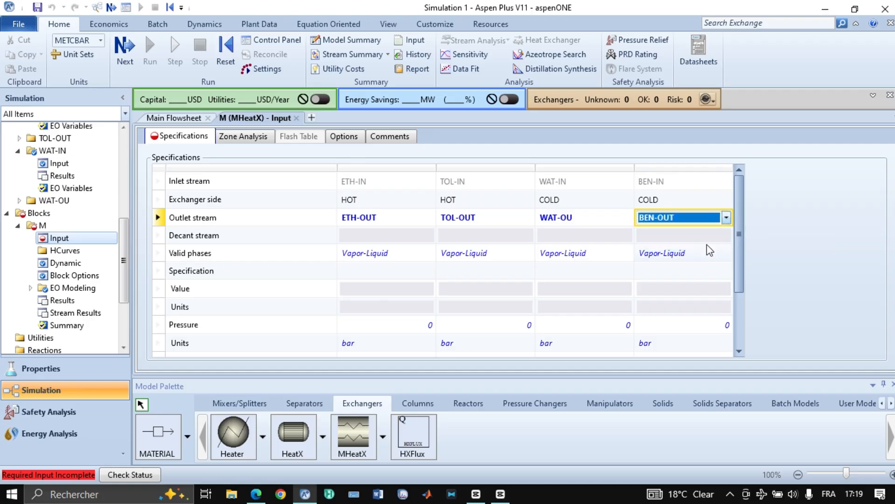
{"action": "left_click", "coordinate": [819, 202]}
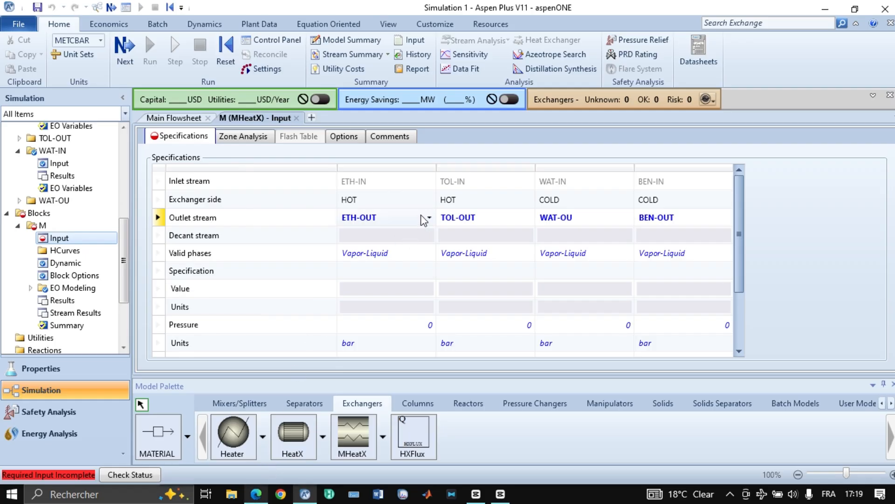
{"action": "scroll", "coordinate": [424, 220], "scroll_direction": "down", "scroll_amount": 2}
{"action": "scroll", "coordinate": [485, 265], "scroll_direction": "up", "scroll_amount": 1}
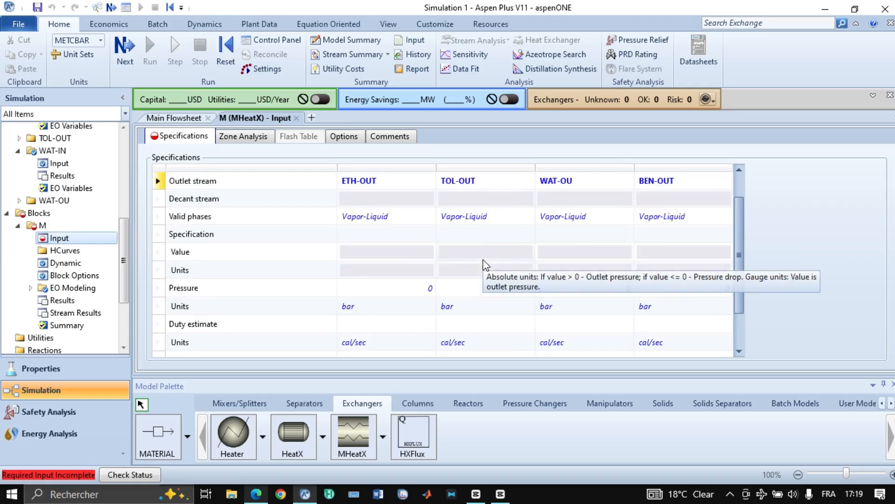
Review the specification rows and options in exchanger M's input, and check the required outlet temperatures in the exercise PDF in the browser.
{"action": "scroll", "coordinate": [536, 257], "scroll_direction": "up", "scroll_amount": 1}
{"action": "scroll", "coordinate": [581, 248], "scroll_direction": "down", "scroll_amount": 2}
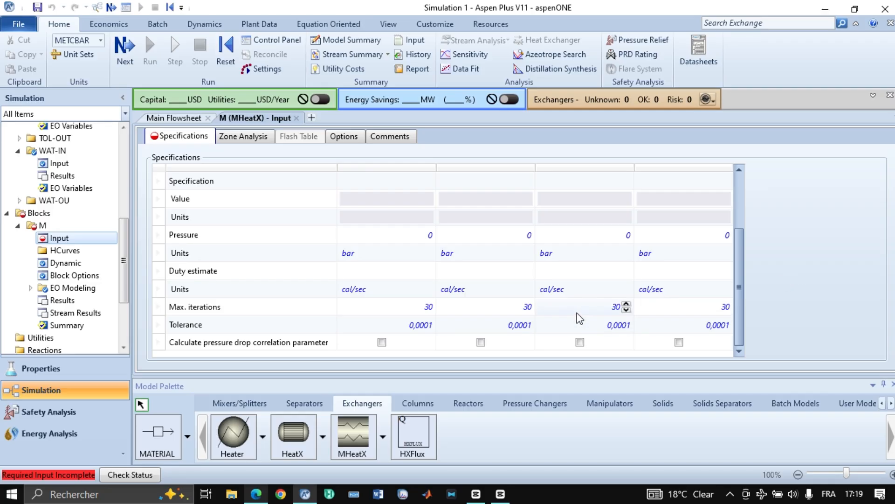
{"action": "scroll", "coordinate": [576, 316], "scroll_direction": "up", "scroll_amount": 2}
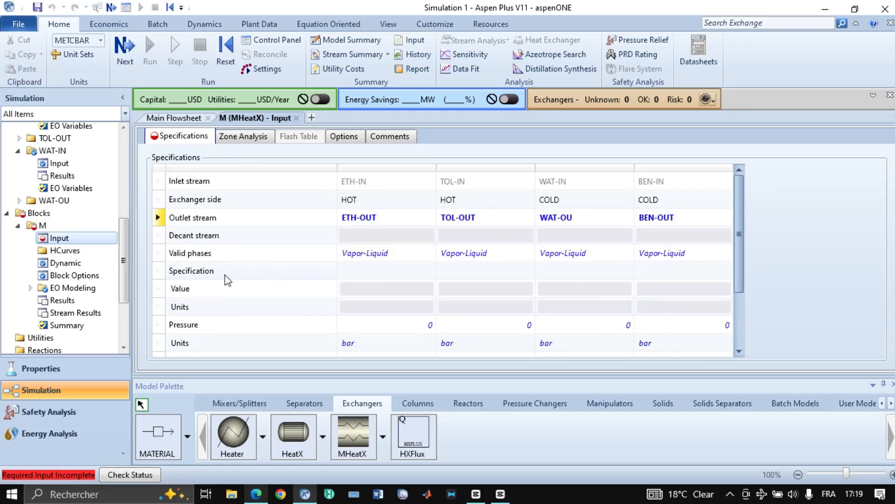
{"action": "left_click", "coordinate": [429, 271]}
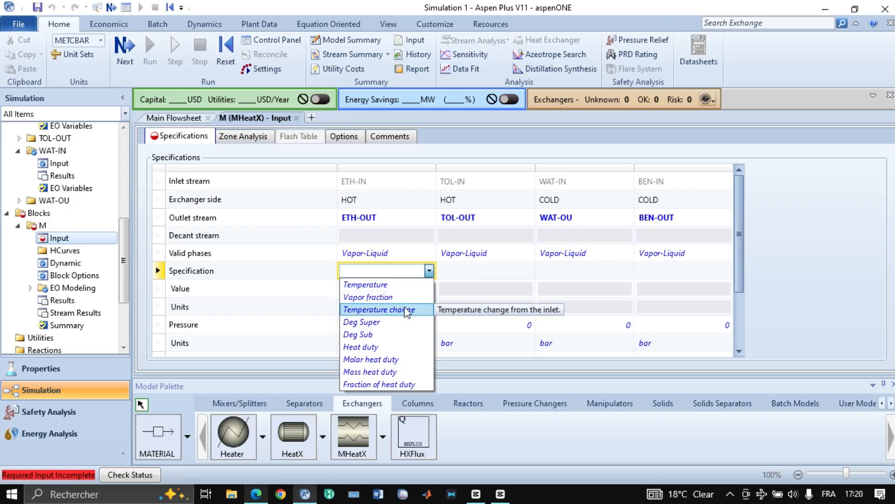
{"action": "left_click", "coordinate": [425, 271]}
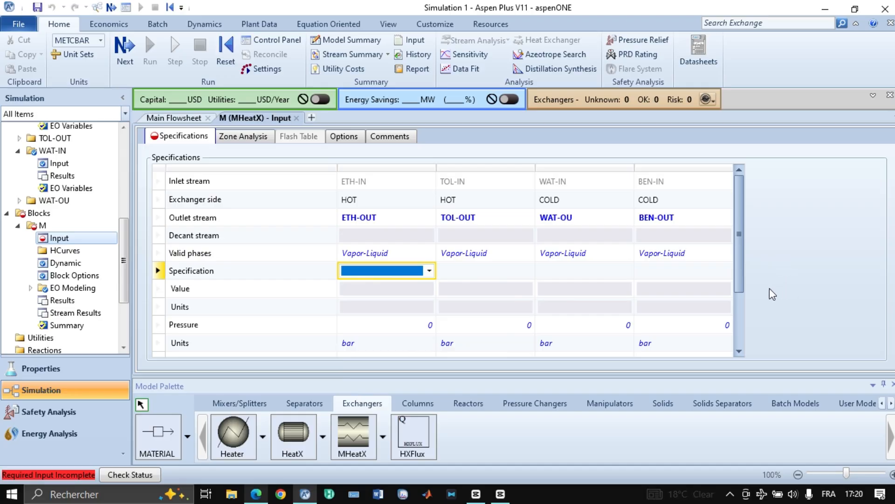
{"action": "left_click", "coordinate": [776, 228]}
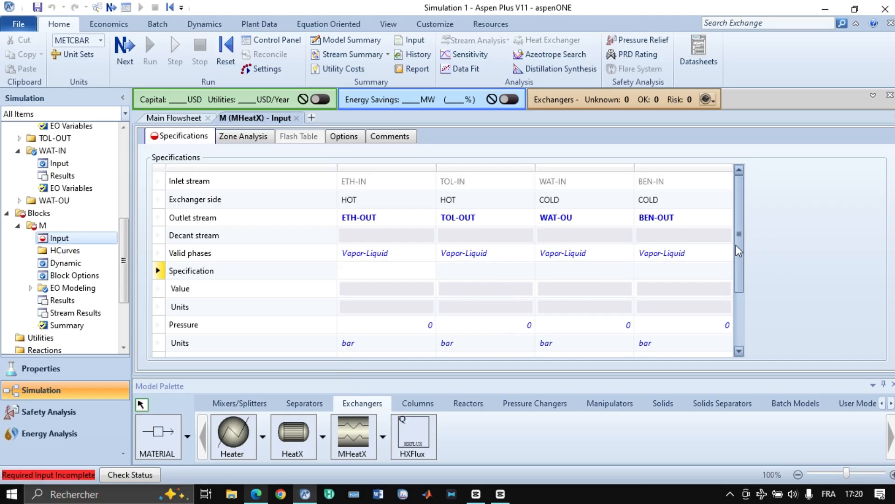
{"action": "scroll", "coordinate": [718, 315], "scroll_direction": "down", "scroll_amount": 2}
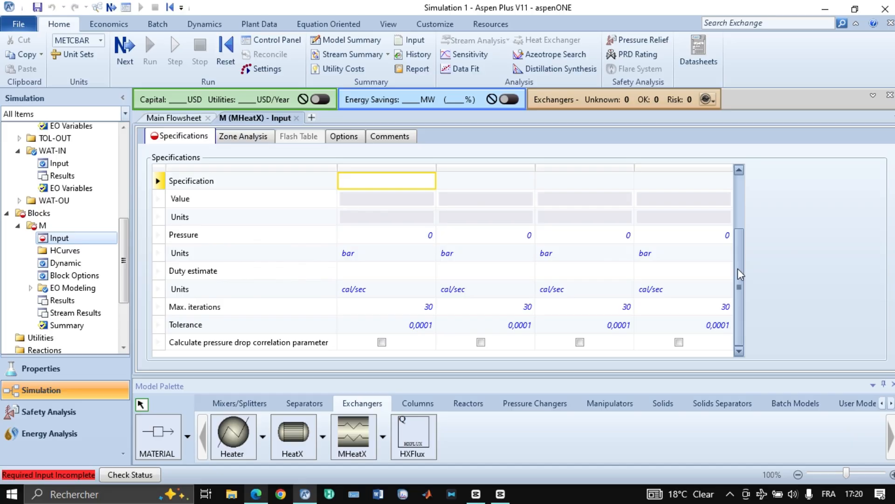
{"action": "left_click_drag", "start_coordinate": [738, 268], "coordinate": [759, 190]}
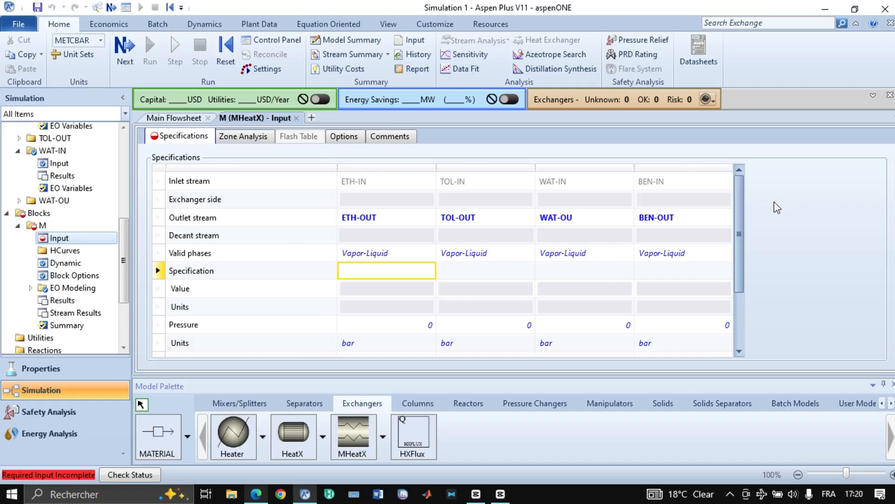
{"action": "left_click", "coordinate": [256, 494]}
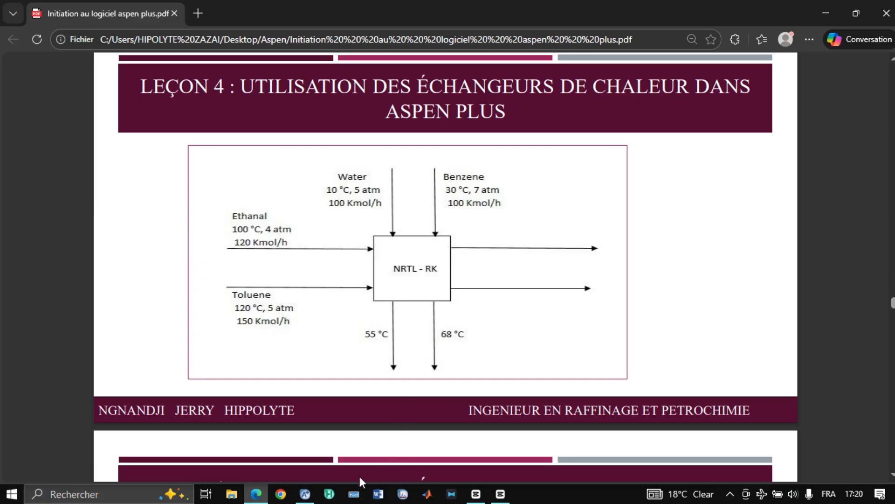
{"action": "left_click", "coordinate": [304, 495]}
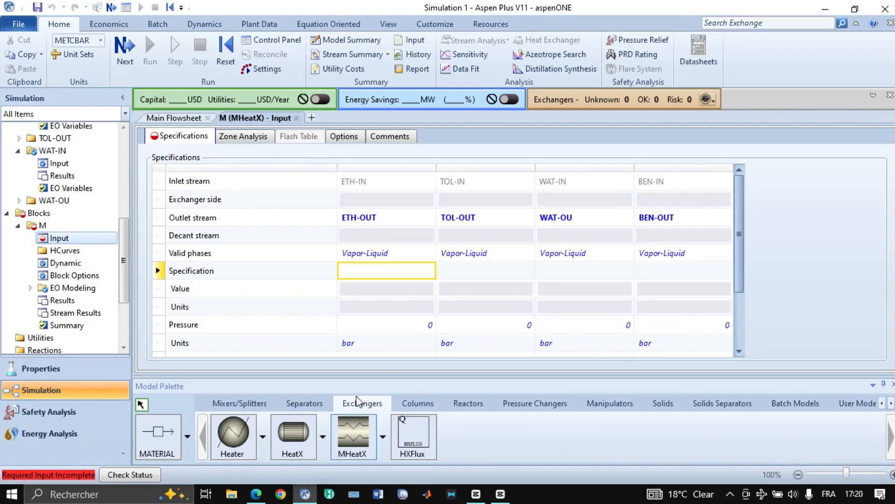
In exchanger M's specifications, choose Temperature as the specification for the WAT-IN and BEN-IN streams.
{"action": "left_click", "coordinate": [429, 271]}
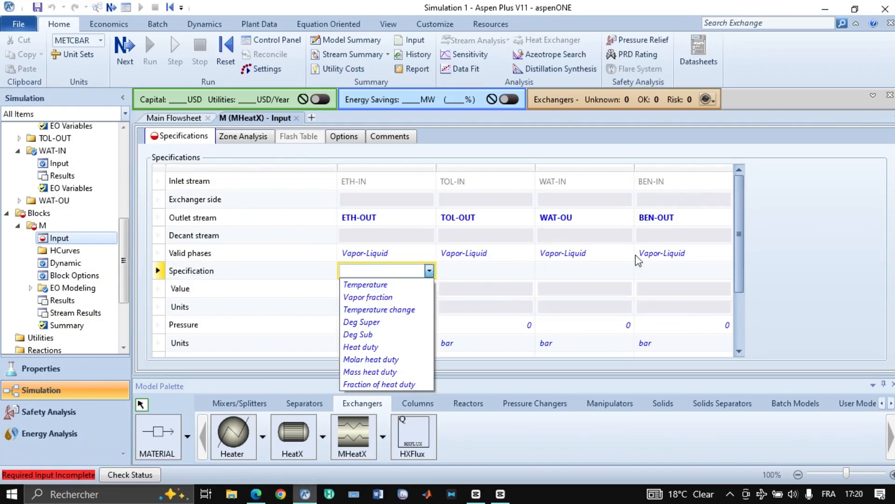
{"action": "left_click", "coordinate": [630, 274]}
{"action": "left_click", "coordinate": [628, 271]}
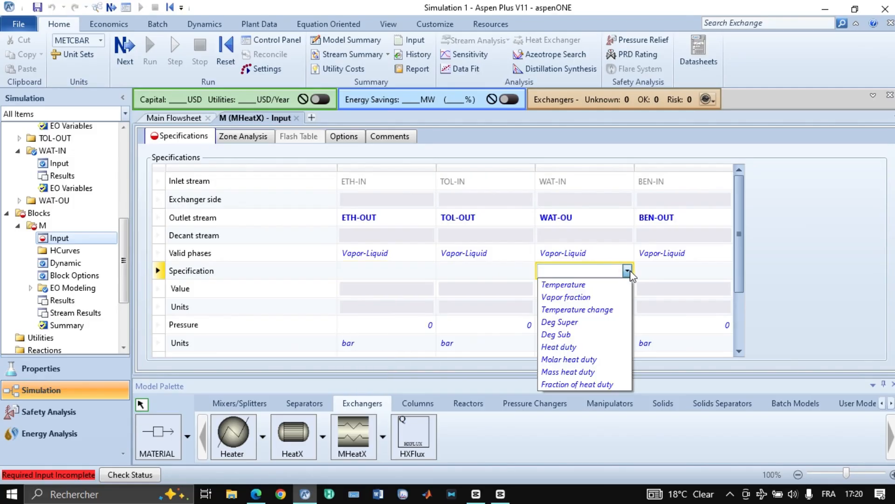
{"action": "left_click", "coordinate": [613, 287]}
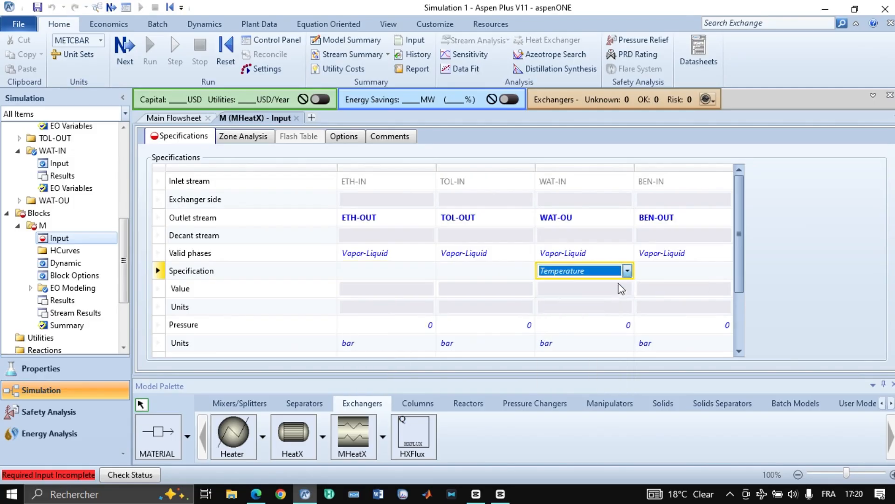
{"action": "left_click", "coordinate": [726, 270]}
{"action": "left_click", "coordinate": [713, 289]}
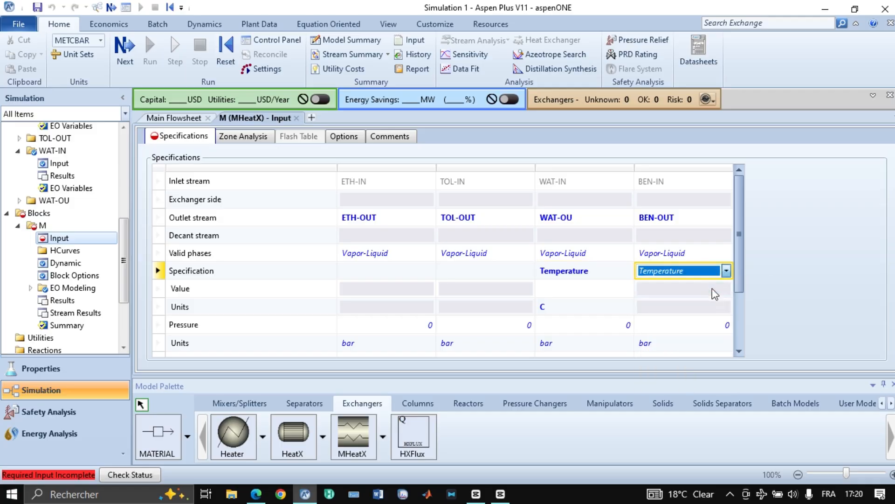
Set exchanger M's temperature specifications to 55 C for WAT-IN and 68 C for BEN-IN.
{"action": "left_click", "coordinate": [593, 292]}
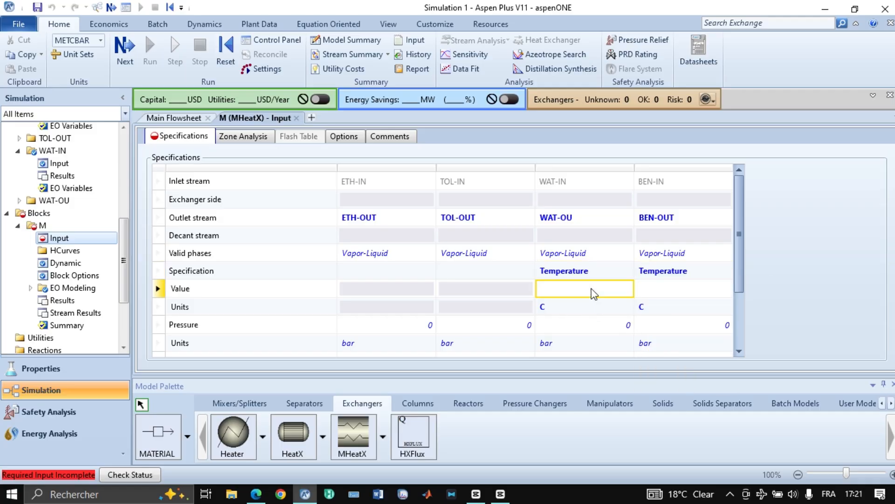
{"action": "type", "text": "55"}
{"action": "left_click", "coordinate": [675, 295]}
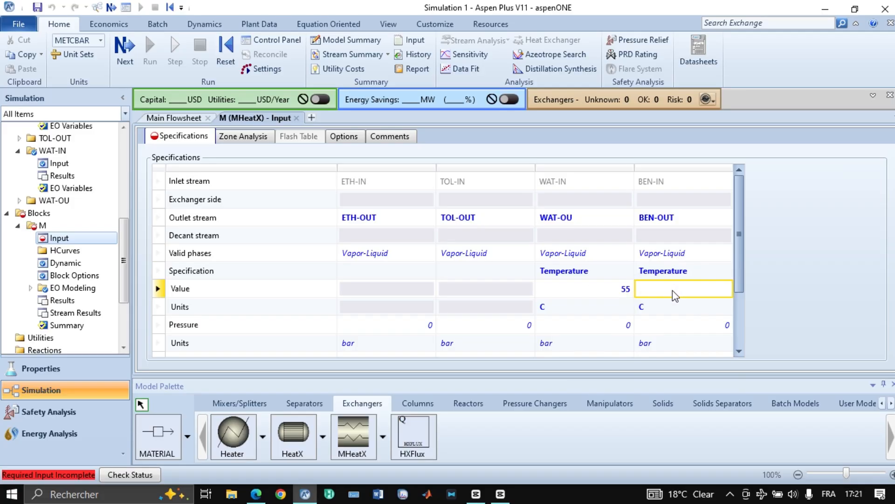
{"action": "type", "text": "68"}
{"action": "key", "text": "Return"}
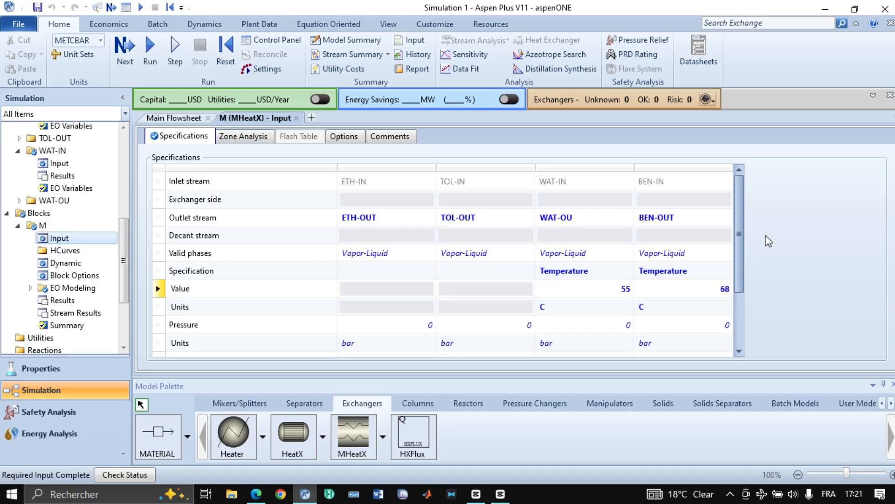
Run the simulation and display exchanger M's stream results and block results.
{"action": "left_click", "coordinate": [144, 55]}
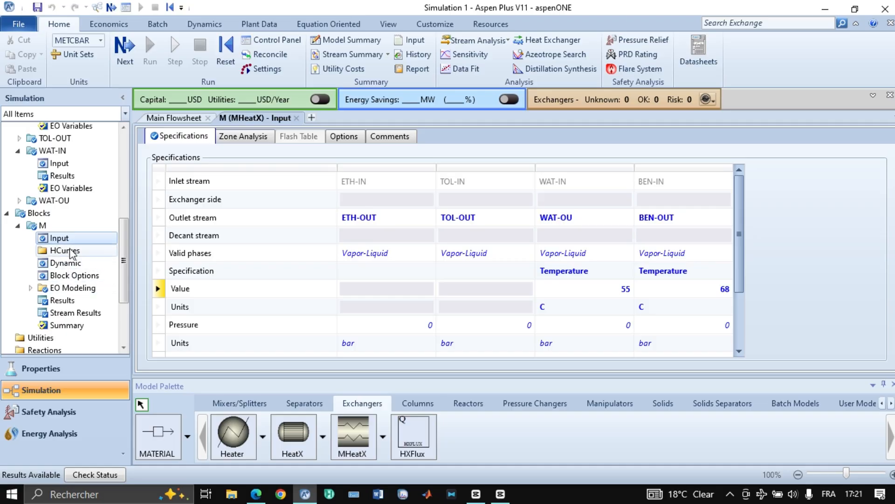
{"action": "left_click", "coordinate": [85, 313]}
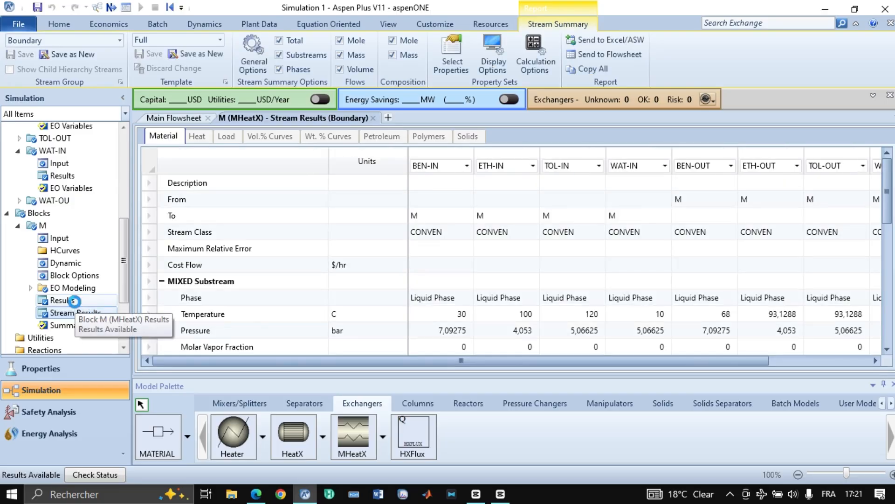
{"action": "left_click", "coordinate": [62, 300]}
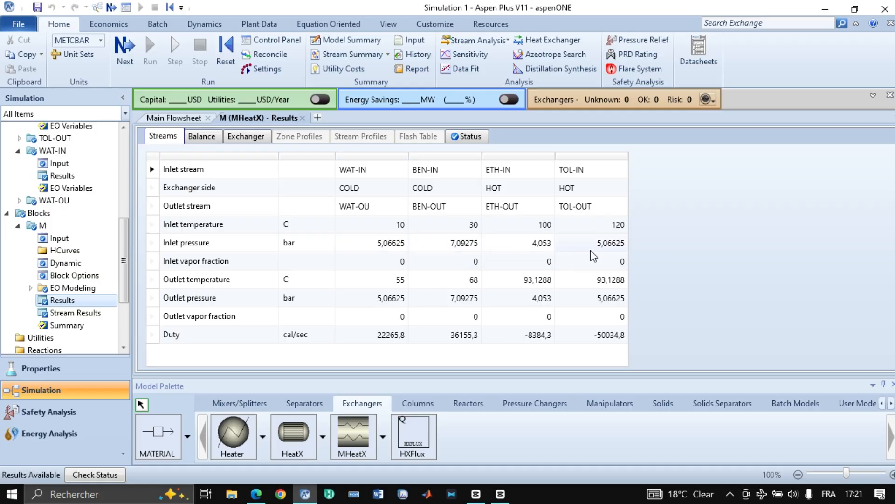
Change the inlet and outlet pressure units to atm in exchanger M's stream results table.
{"action": "left_click", "coordinate": [328, 242]}
{"action": "left_click", "coordinate": [328, 243]}
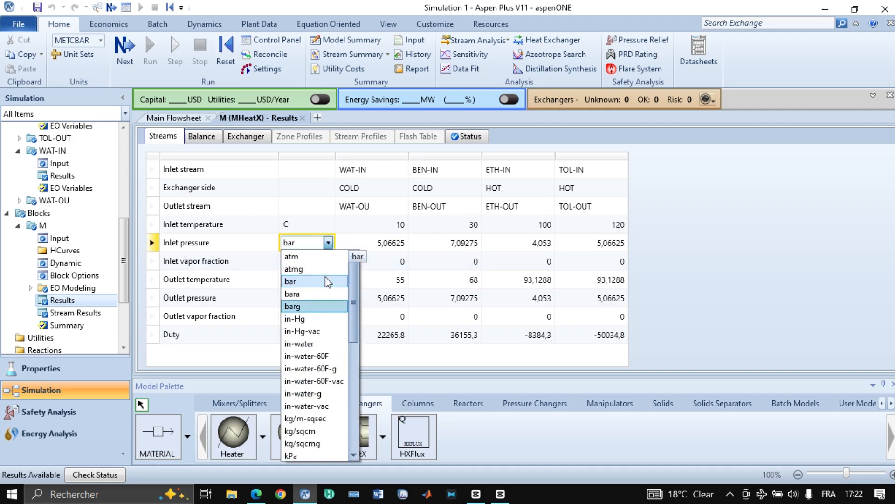
{"action": "left_click", "coordinate": [319, 259]}
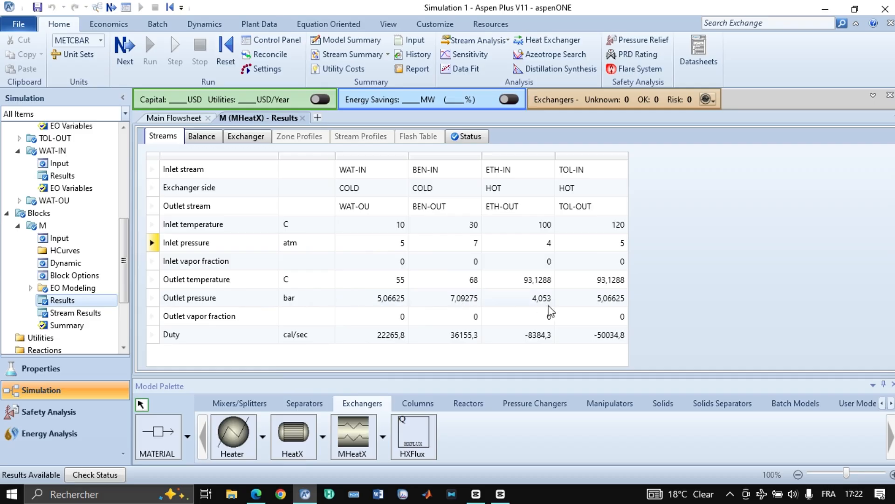
{"action": "left_click", "coordinate": [329, 298]}
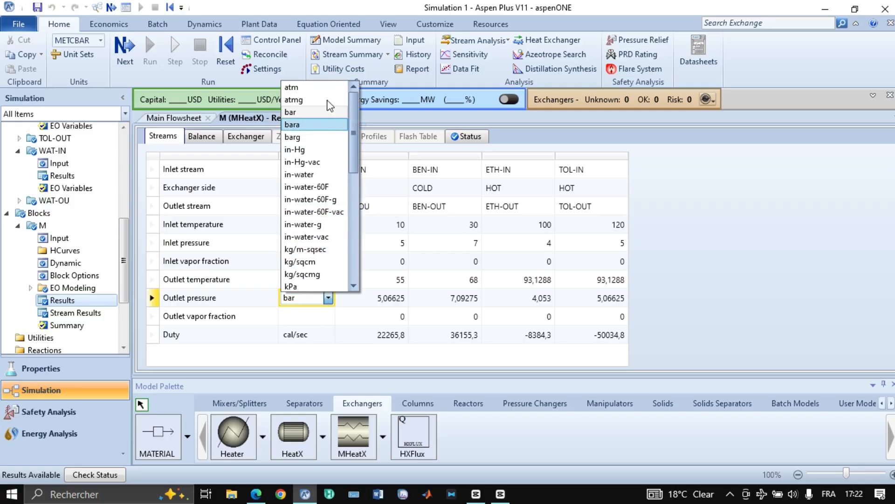
{"action": "left_click", "coordinate": [321, 93]}
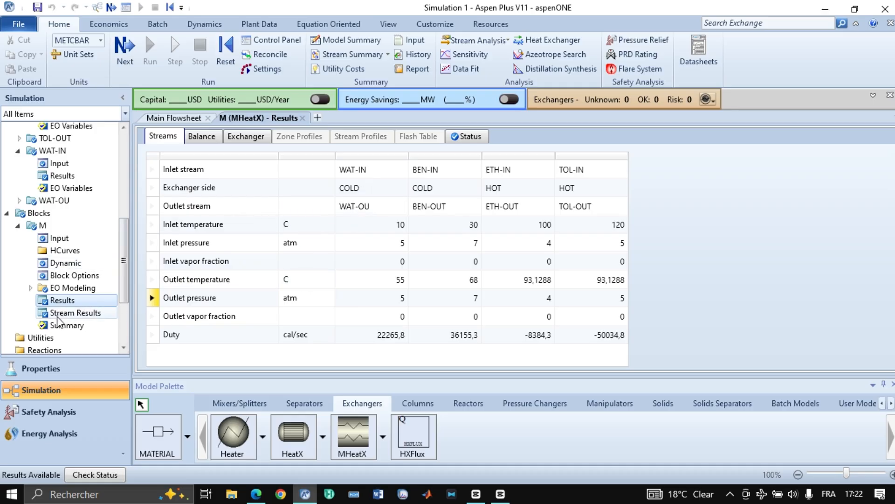
Open the overall exchanger results of block M and show the duty in kW.
{"action": "left_click", "coordinate": [247, 137]}
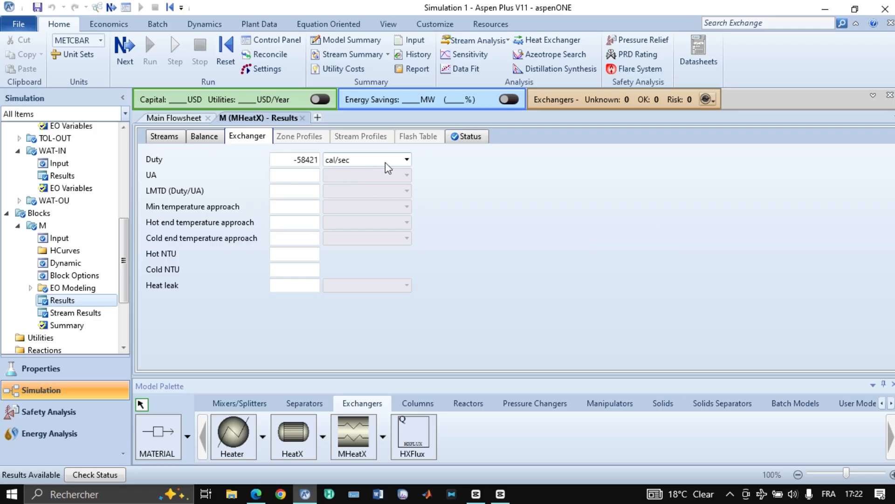
{"action": "left_click", "coordinate": [403, 159]}
{"action": "scroll", "coordinate": [390, 229], "scroll_direction": "up", "scroll_amount": 1}
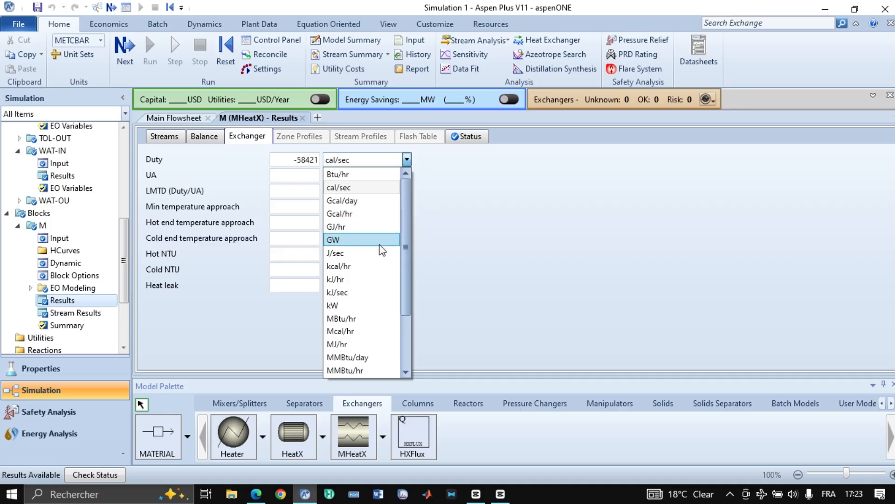
{"action": "left_click", "coordinate": [357, 305]}
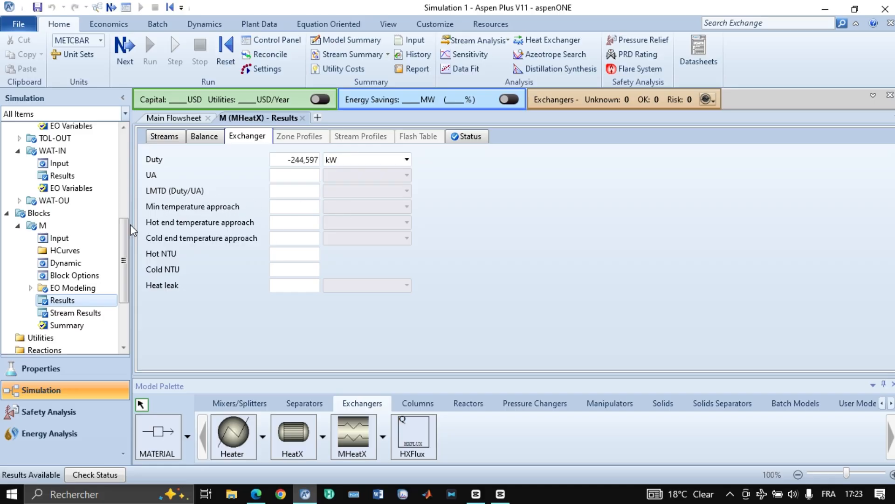
Close exchanger M's results and return to the main flowsheet with nothing selected.
{"action": "scroll", "coordinate": [48, 285], "scroll_direction": "down", "scroll_amount": 3}
{"action": "scroll", "coordinate": [55, 285], "scroll_direction": "up", "scroll_amount": 10}
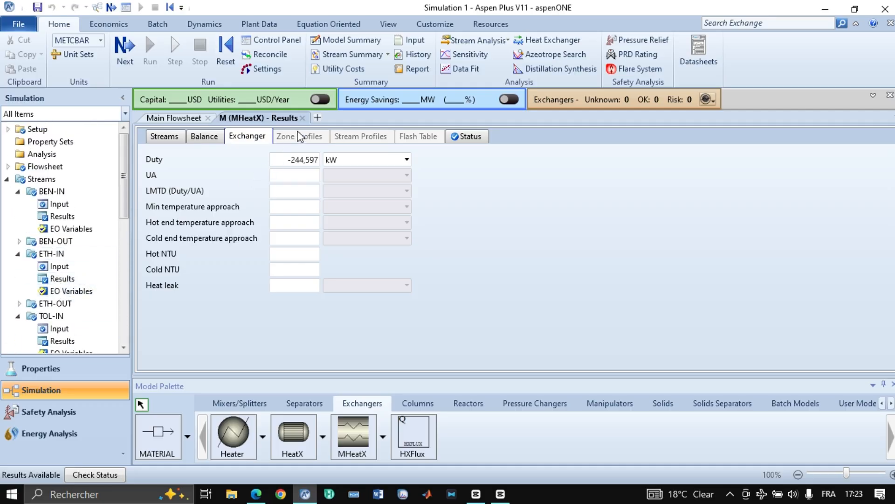
{"action": "left_click", "coordinate": [302, 118]}
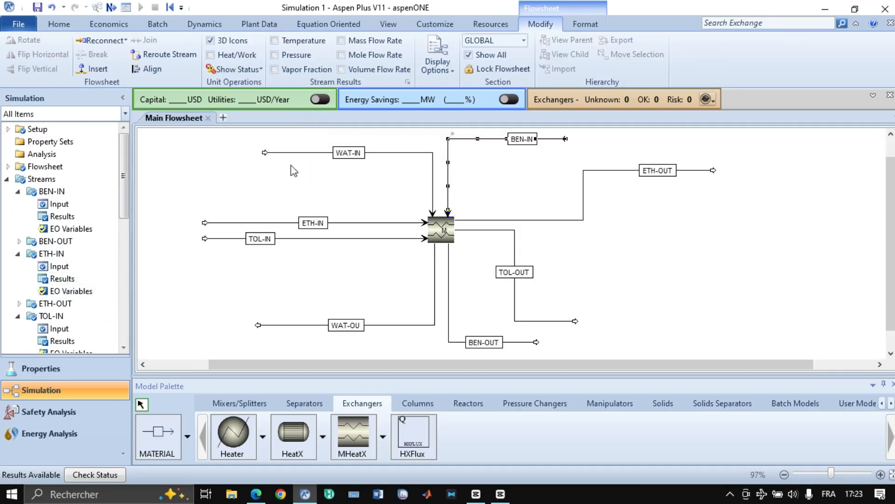
{"action": "left_click", "coordinate": [776, 241]}
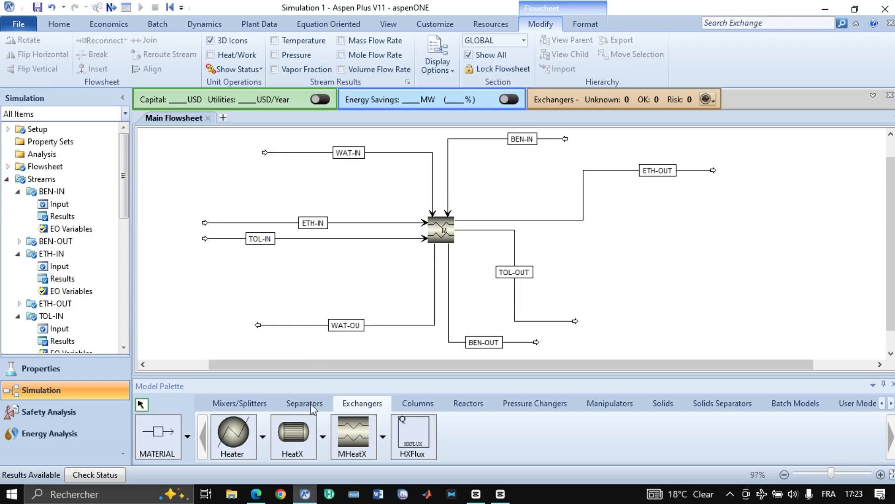
Look up the HXFlux exercise diagram on the slide following the MHeatX example in the PDF, and return to Aspen Plus.
{"action": "left_click", "coordinate": [256, 494]}
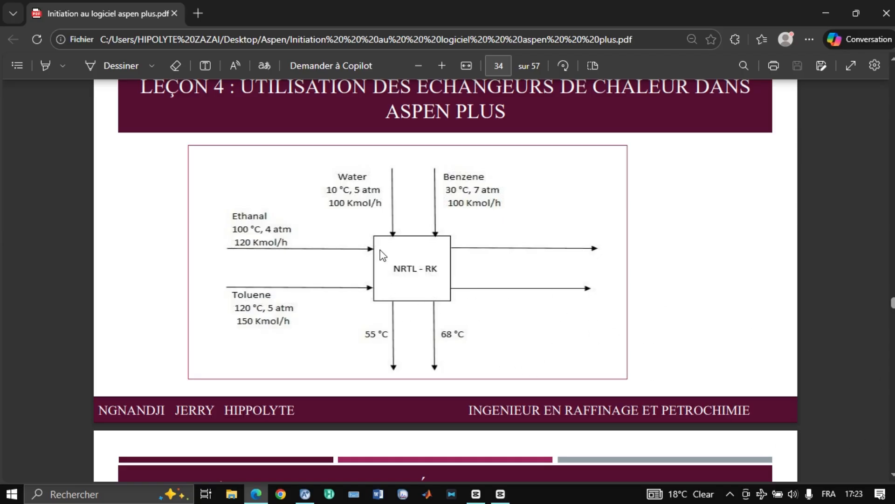
{"action": "scroll", "coordinate": [386, 234], "scroll_direction": "down", "scroll_amount": 8}
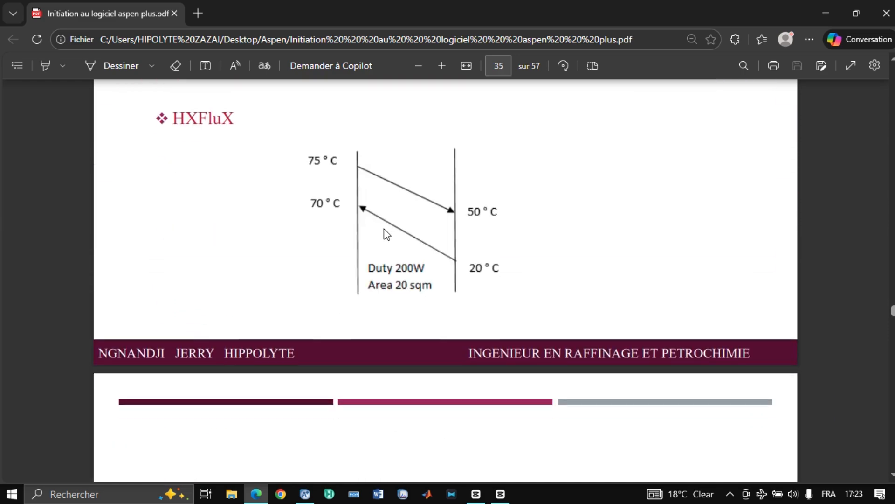
{"action": "scroll", "coordinate": [386, 231], "scroll_direction": "up", "scroll_amount": 4}
{"action": "scroll", "coordinate": [373, 247], "scroll_direction": "down", "scroll_amount": 1}
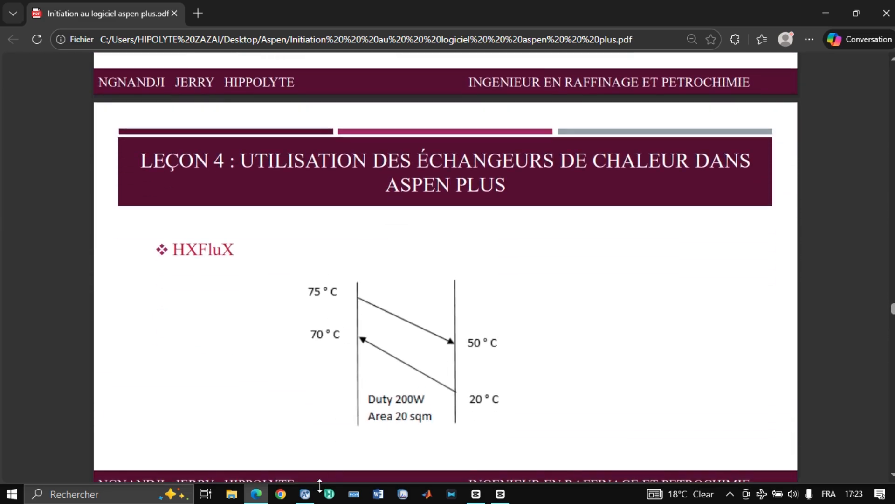
{"action": "left_click", "coordinate": [305, 494]}
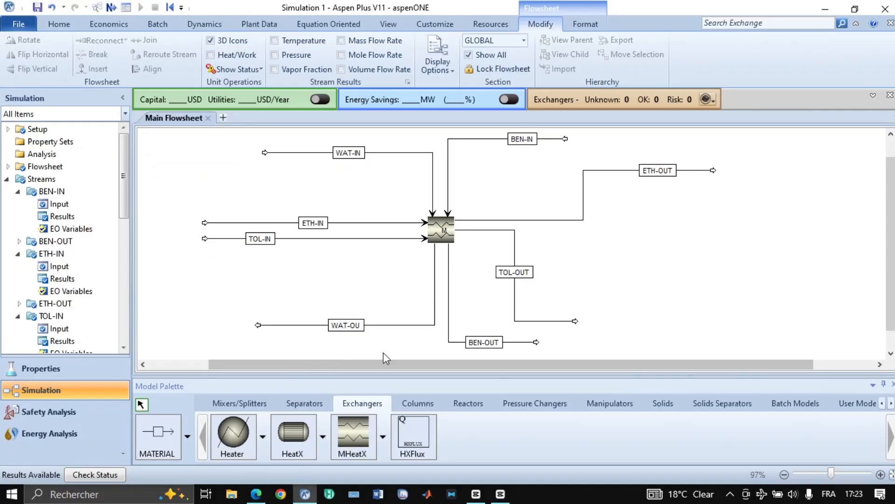
Delete the entire MHeatX flowsheet, including exchanger M and all its connected streams.
{"action": "left_click", "coordinate": [421, 427]}
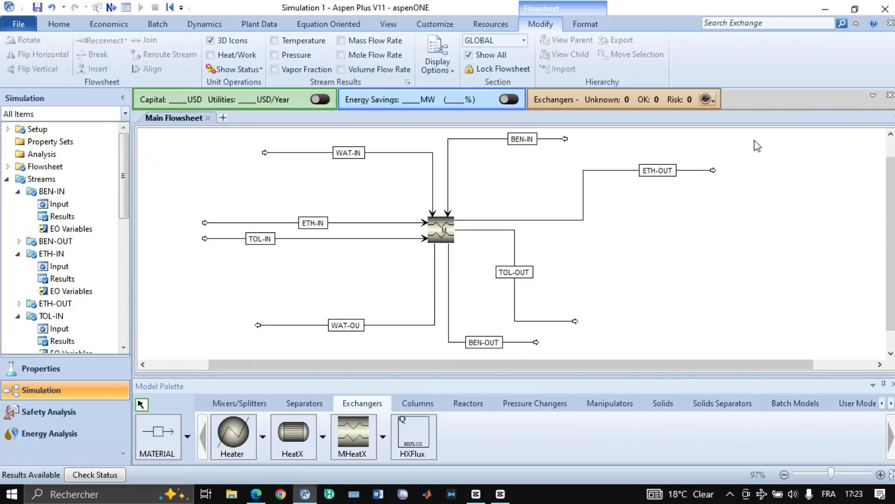
{"action": "left_click_drag", "start_coordinate": [532, 383], "coordinate": [194, 345]}
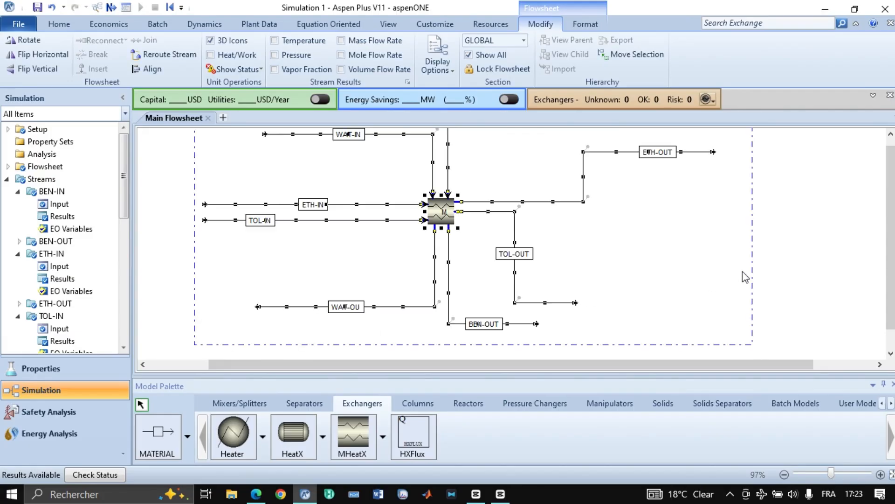
{"action": "key", "text": "Delete"}
{"action": "left_click", "coordinate": [483, 263]}
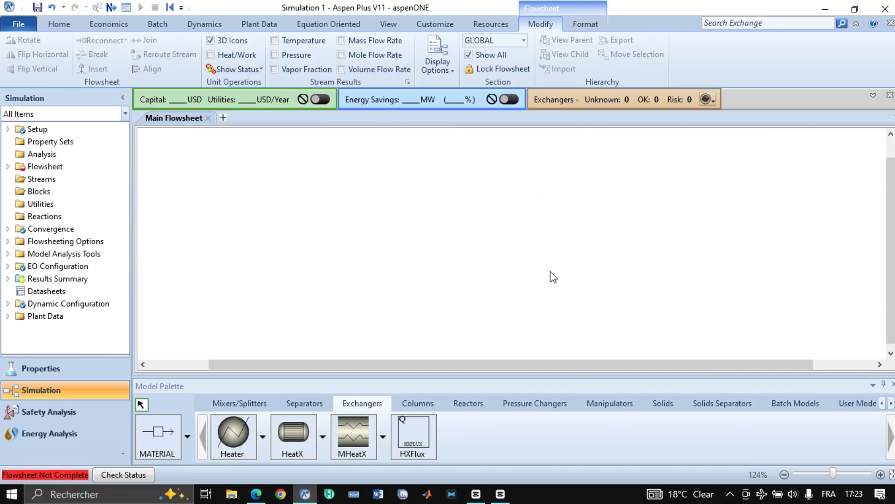
Place one HXFlux exchanger block in the middle of the empty main flowsheet.
{"action": "left_click", "coordinate": [418, 434]}
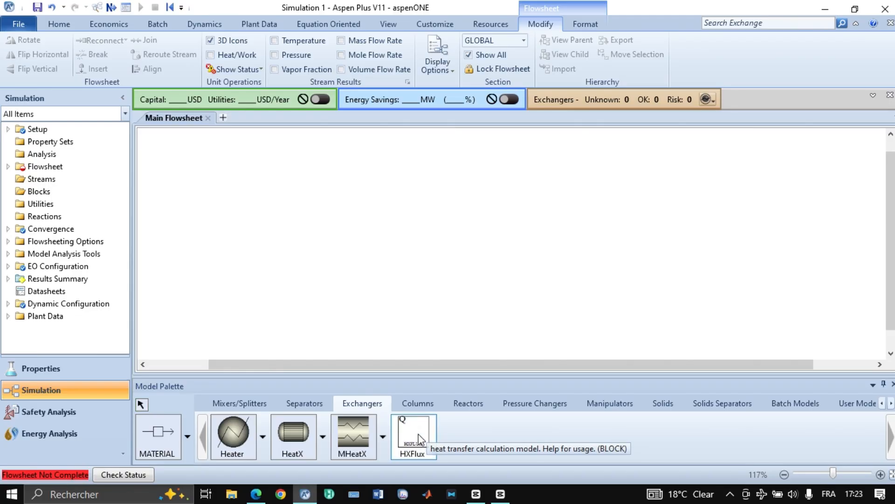
{"action": "left_click", "coordinate": [436, 212]}
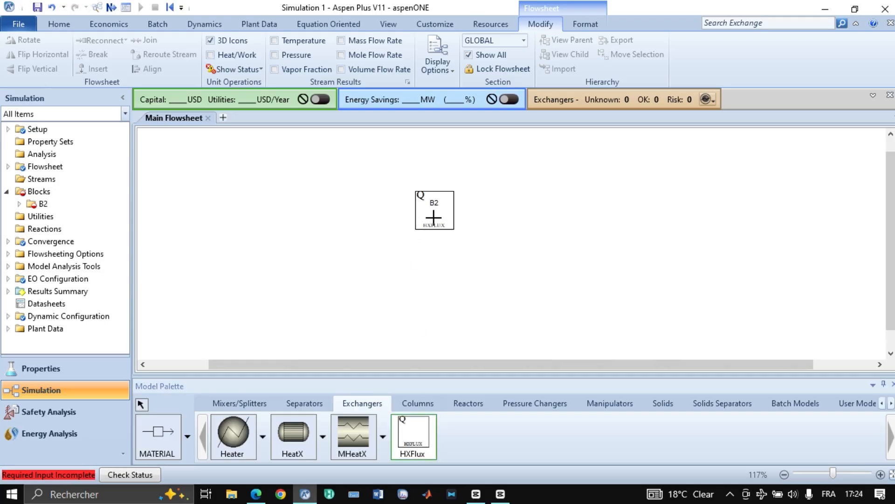
{"action": "key", "text": "Escape"}
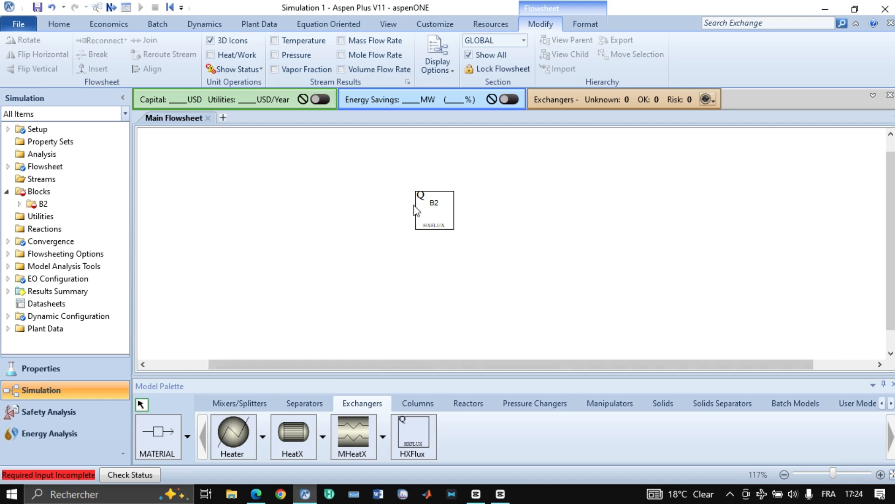
Consult the HXFlux exercise diagram in the PDF for the temperatures, duty and area, and return to Aspen Plus.
{"action": "left_click", "coordinate": [256, 495]}
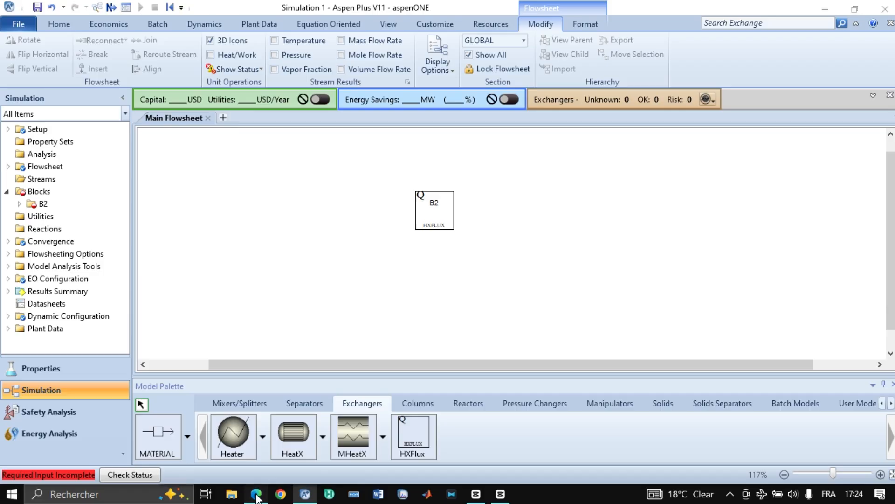
{"action": "scroll", "coordinate": [344, 266], "scroll_direction": "down", "scroll_amount": 3}
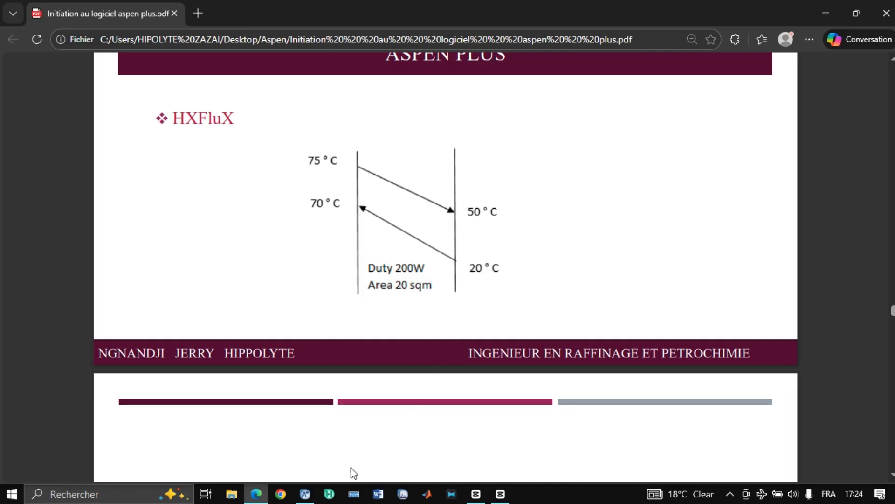
{"action": "left_click", "coordinate": [301, 498]}
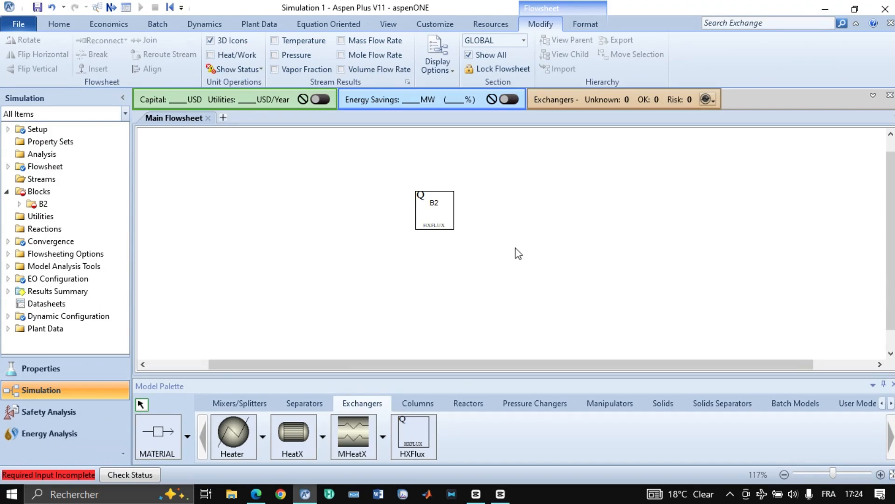
Open the HXFlux block's specifications and set the inlet hot stream to 75 °C and the outlet hot stream to 50 °C, following the PDF.
{"action": "left_click", "coordinate": [439, 227]}
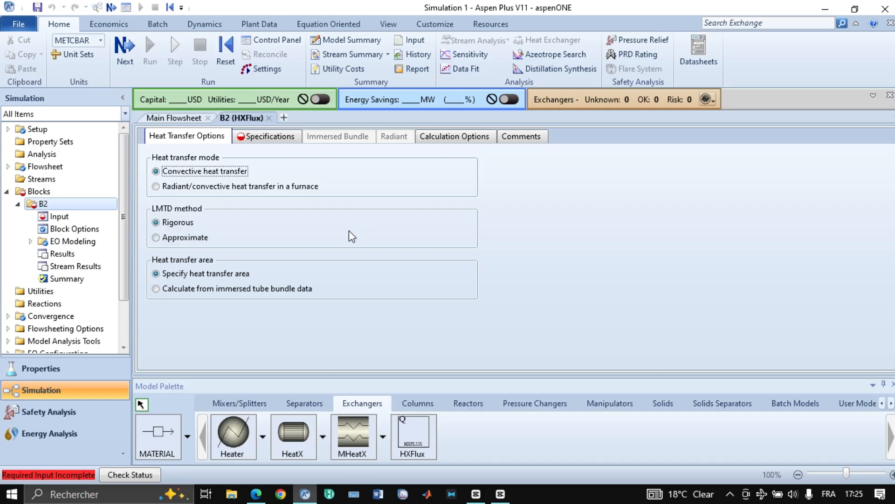
{"action": "left_click", "coordinate": [259, 138]}
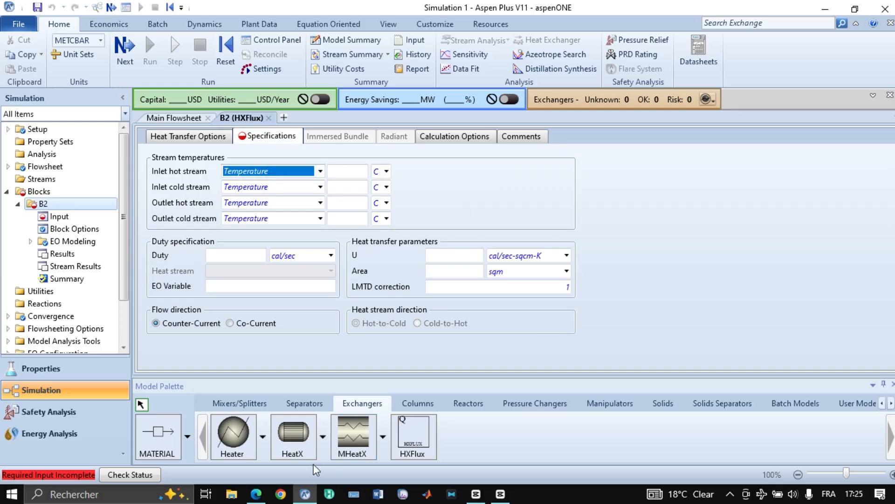
{"action": "left_click", "coordinate": [257, 495]}
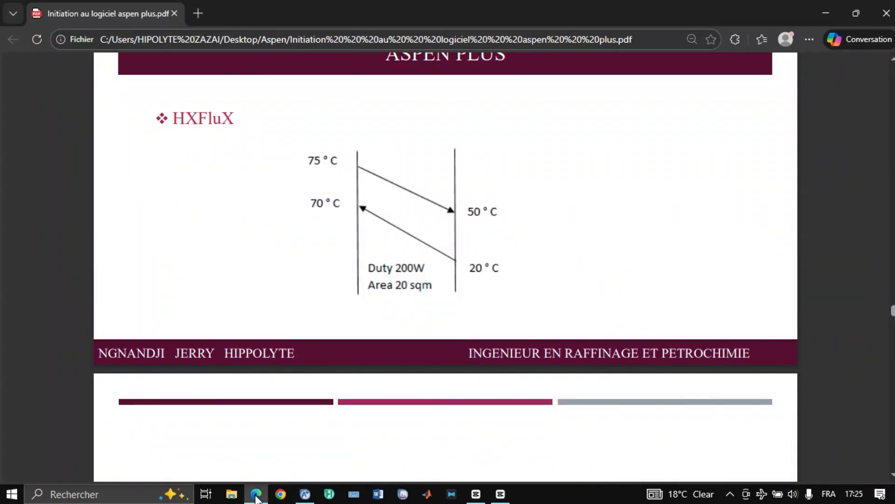
{"action": "left_click", "coordinate": [256, 495]}
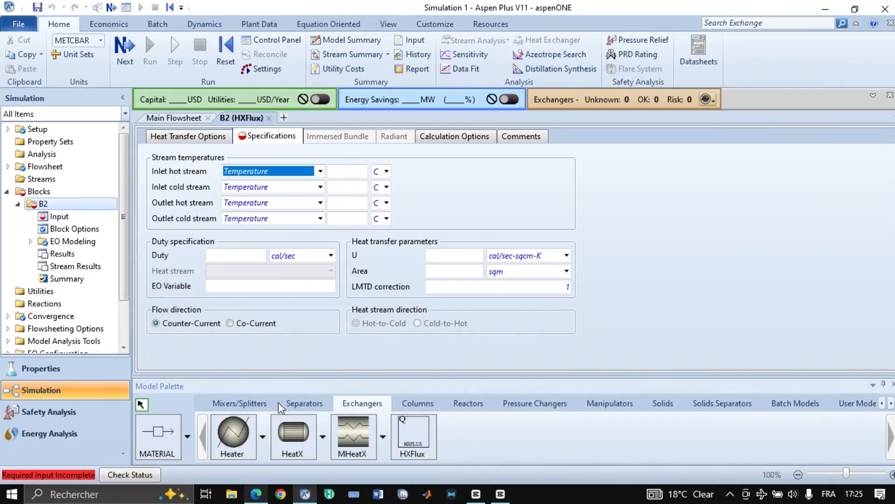
{"action": "left_click", "coordinate": [334, 174]}
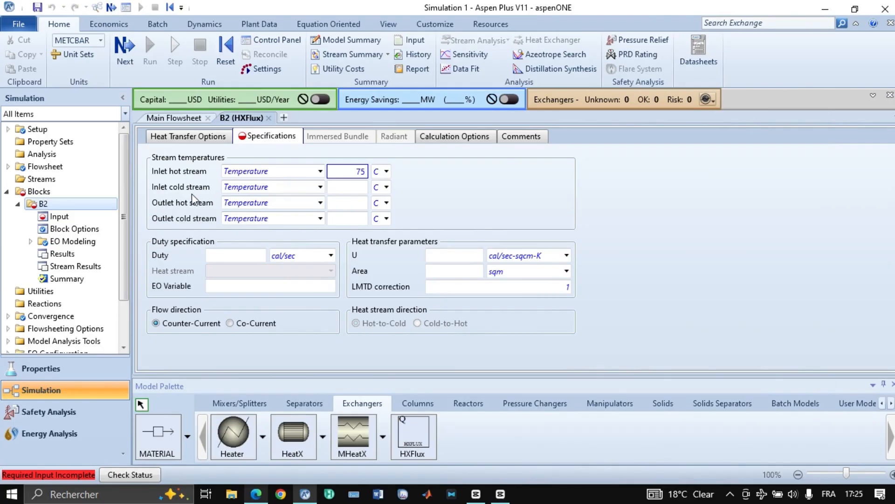
{"action": "left_click", "coordinate": [357, 205]}
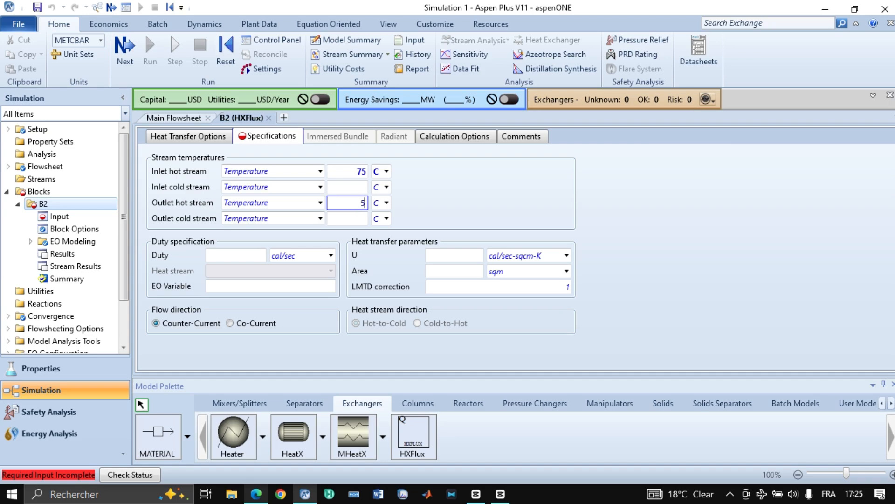
{"action": "left_click", "coordinate": [259, 497]}
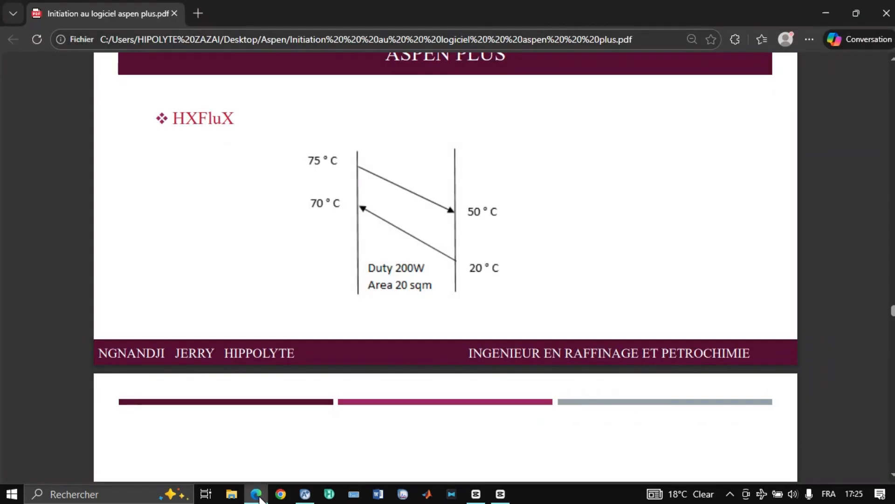
{"action": "left_click", "coordinate": [305, 494]}
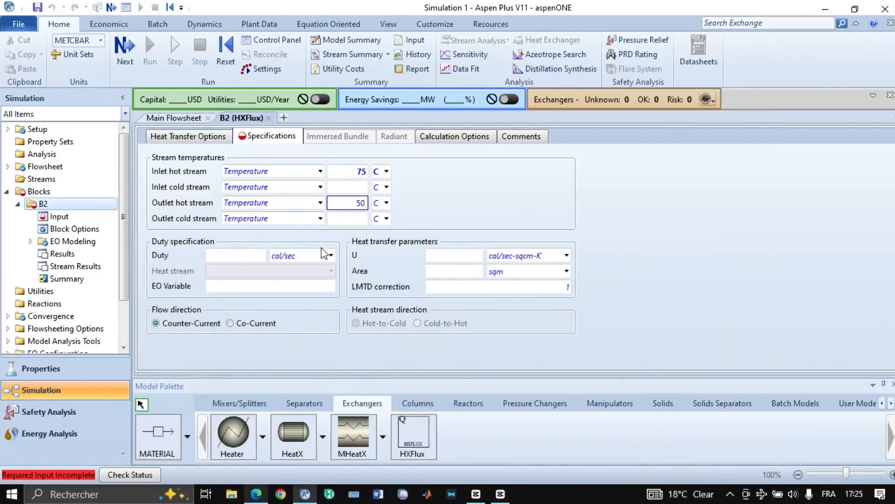
Try to set the inlet cold stream temperature to 70 °C without overriding the consistency check.
{"action": "left_click", "coordinate": [344, 187]}
{"action": "type", "text": "70"}
{"action": "left_click", "coordinate": [359, 219]}
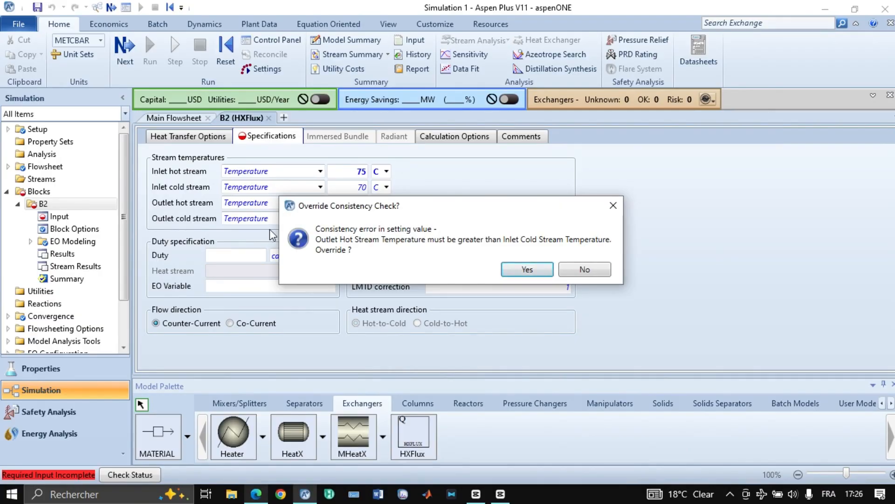
{"action": "left_click", "coordinate": [612, 206]}
Set the inlet cold stream temperature to 20 °C and the outlet cold stream temperature to 70 °C.
{"action": "left_click", "coordinate": [362, 186]}
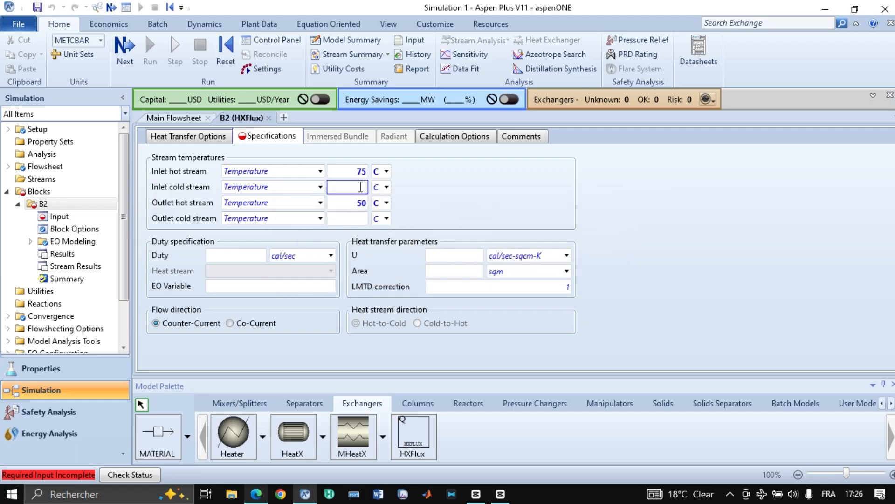
{"action": "type", "text": "20"}
{"action": "left_click", "coordinate": [365, 218]}
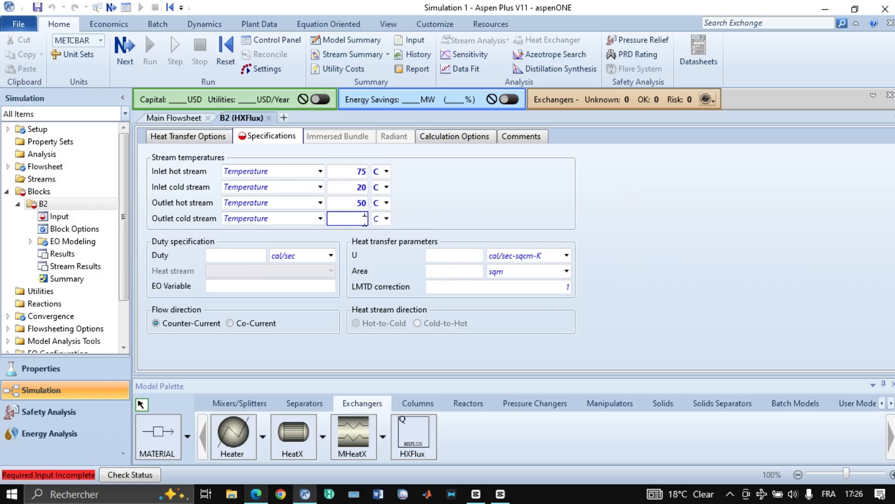
{"action": "type", "text": "70"}
{"action": "left_click", "coordinate": [517, 184]}
Specify the HXFlux block's duty as 200 Watt.
{"action": "left_click", "coordinate": [332, 259]}
{"action": "left_click", "coordinate": [297, 386]}
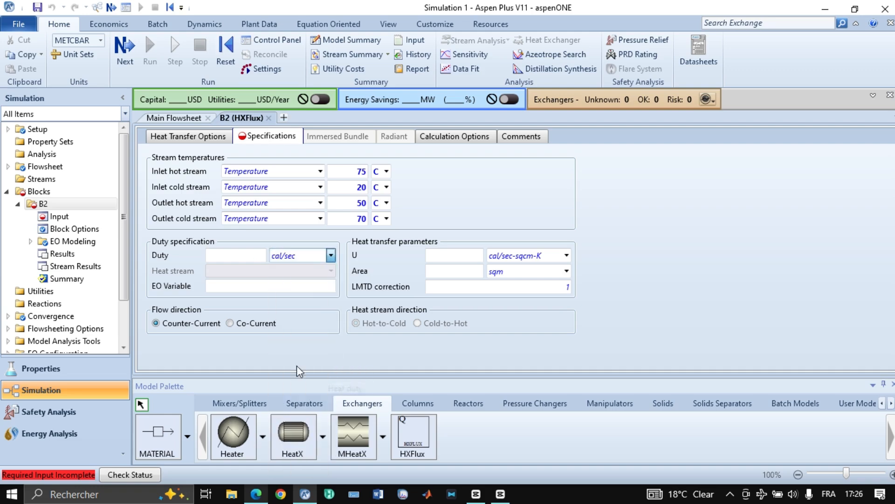
{"action": "left_click", "coordinate": [331, 257]}
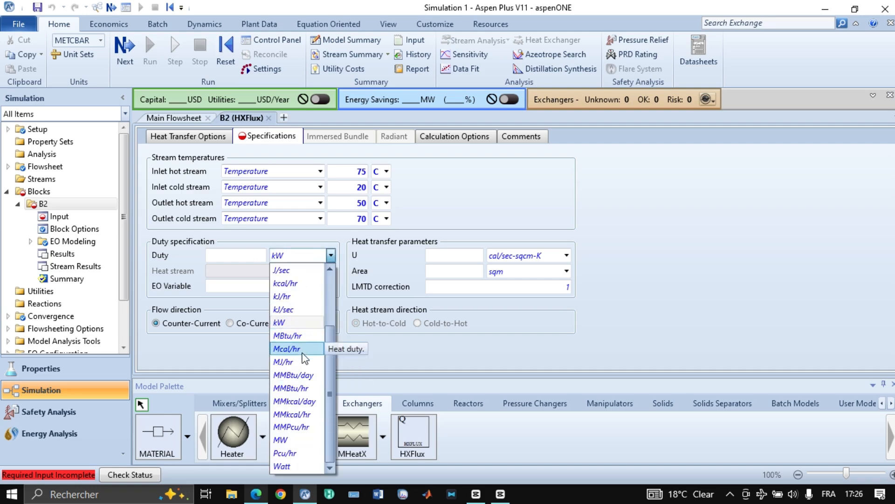
{"action": "left_click", "coordinate": [300, 467]}
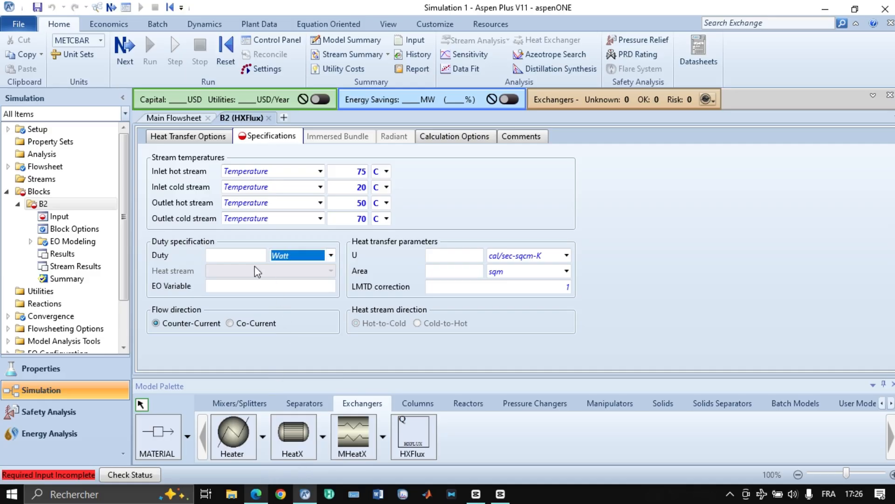
{"action": "left_click", "coordinate": [235, 255]}
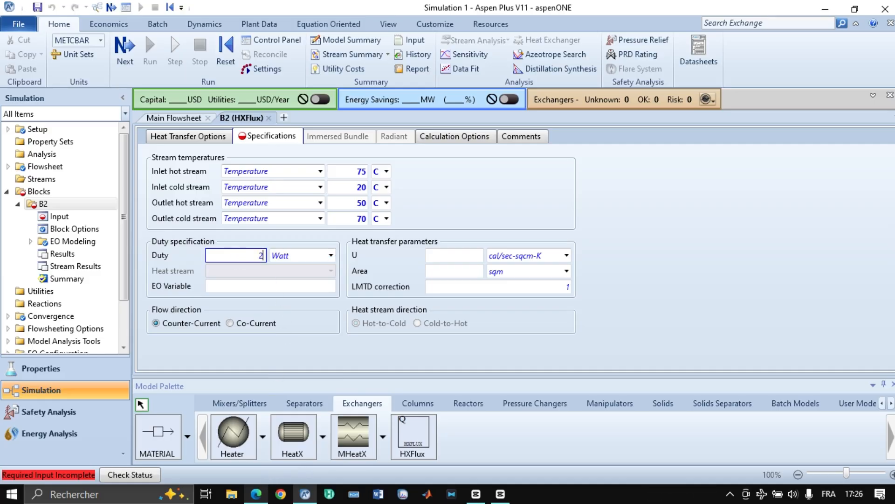
{"action": "type", "text": "200"}
{"action": "left_click", "coordinate": [635, 208]}
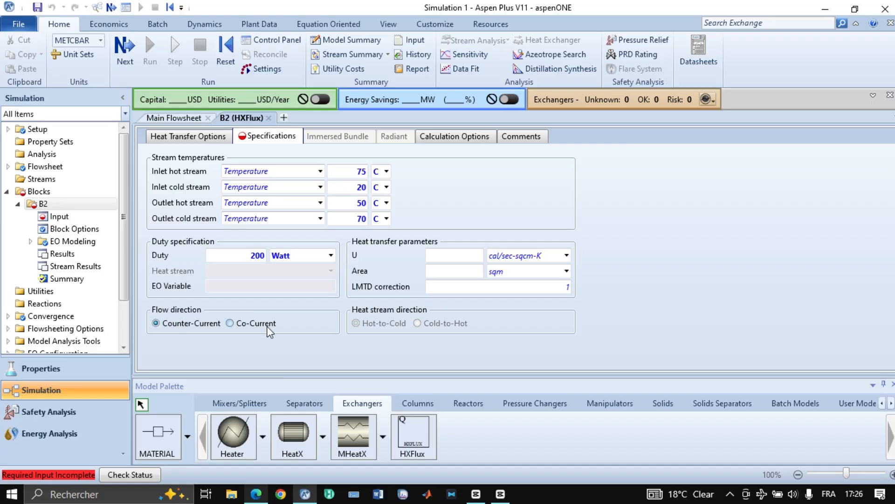
Look up the exercise data in the PDF and enter a heat transfer area of 200 sqm for the HXFlux block.
{"action": "left_click", "coordinate": [257, 495]}
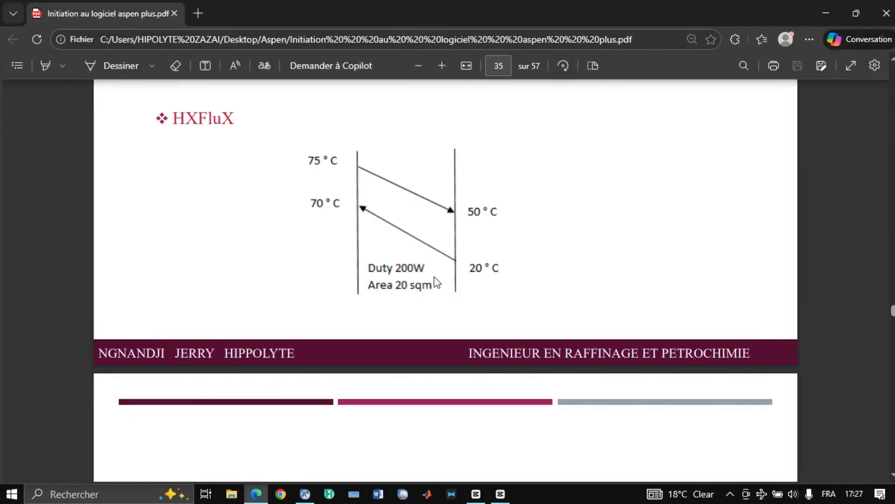
{"action": "left_click", "coordinate": [305, 493]}
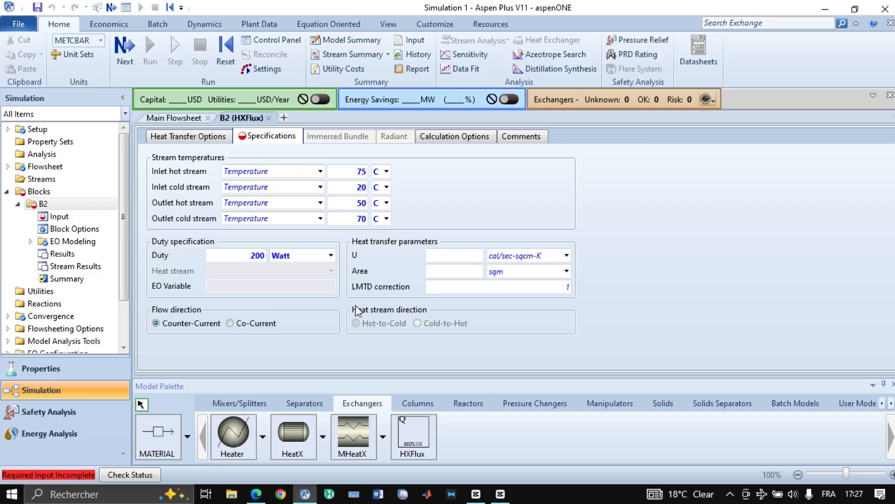
{"action": "left_click", "coordinate": [453, 273]}
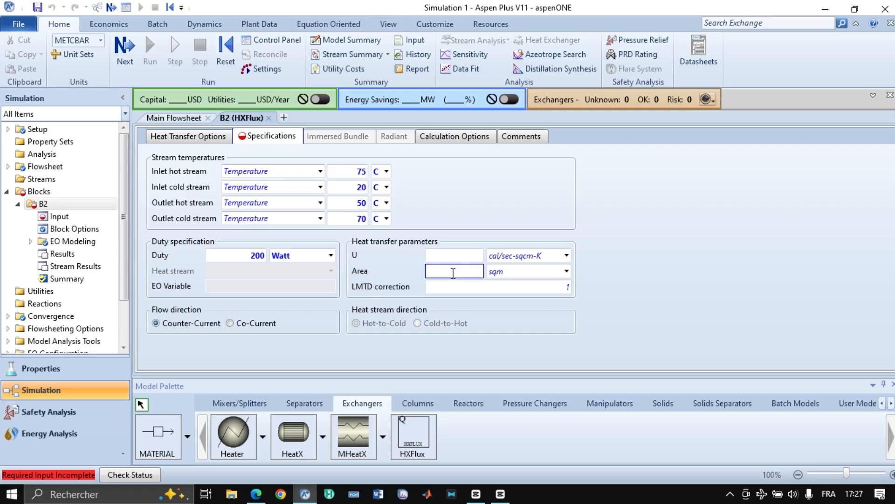
{"action": "type", "text": "200"}
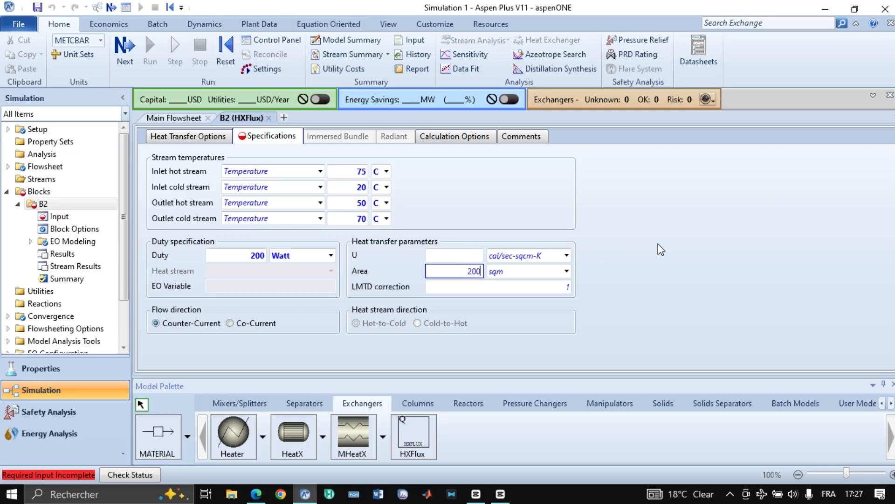
{"action": "key", "text": "Return"}
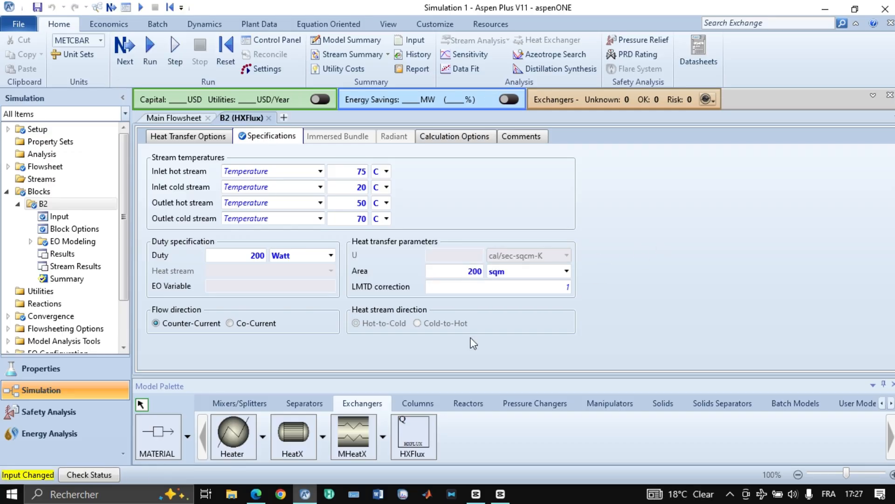
Check the area in the PDF exercise, set the heat transfer area to 20 sqm, and run the simulation.
{"action": "left_click", "coordinate": [264, 498]}
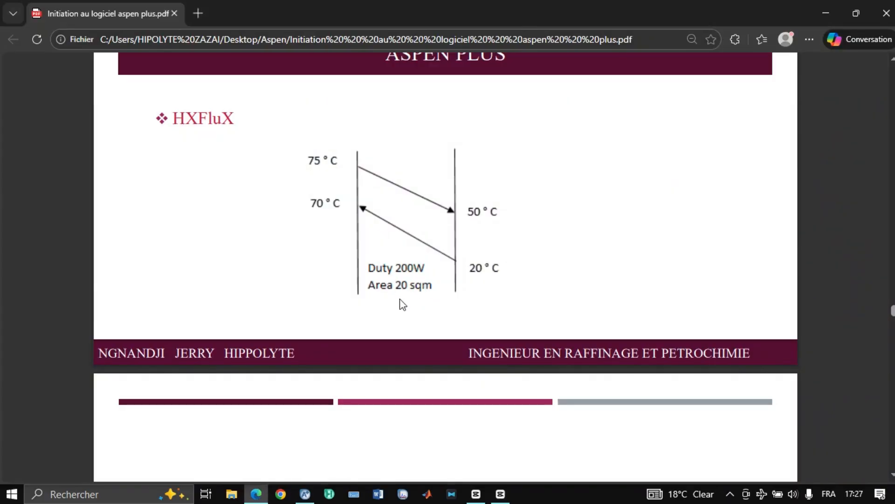
{"action": "left_click", "coordinate": [305, 493]}
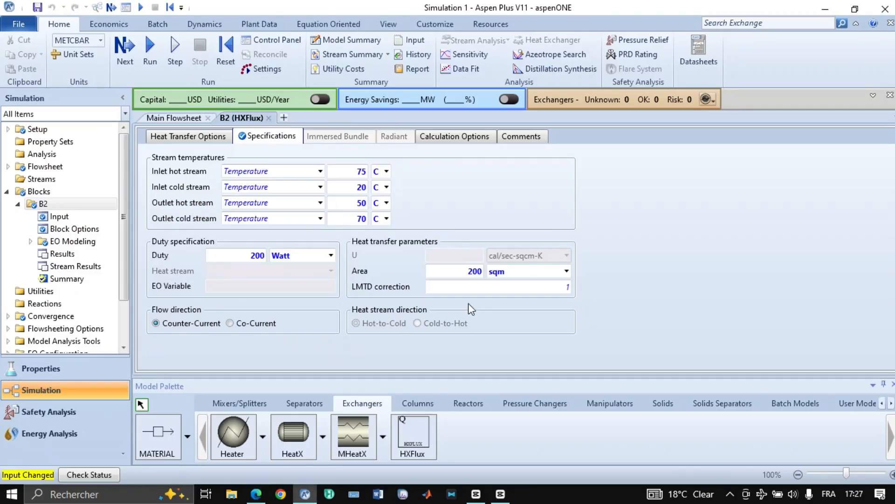
{"action": "left_click", "coordinate": [482, 271]}
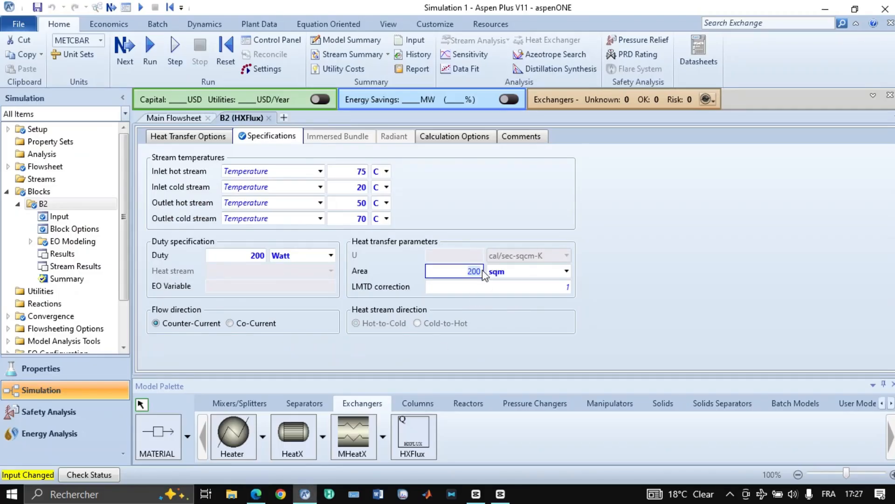
{"action": "left_click", "coordinate": [481, 272]}
{"action": "left_click", "coordinate": [592, 224]}
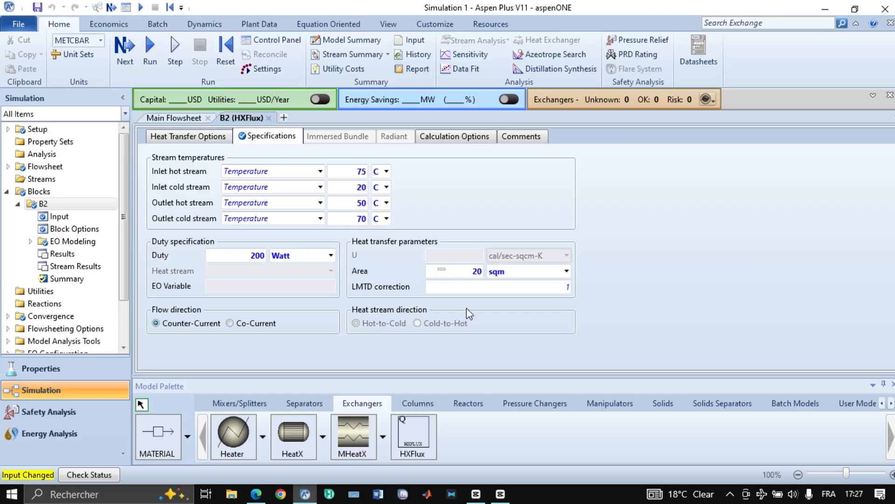
{"action": "left_click", "coordinate": [149, 48]}
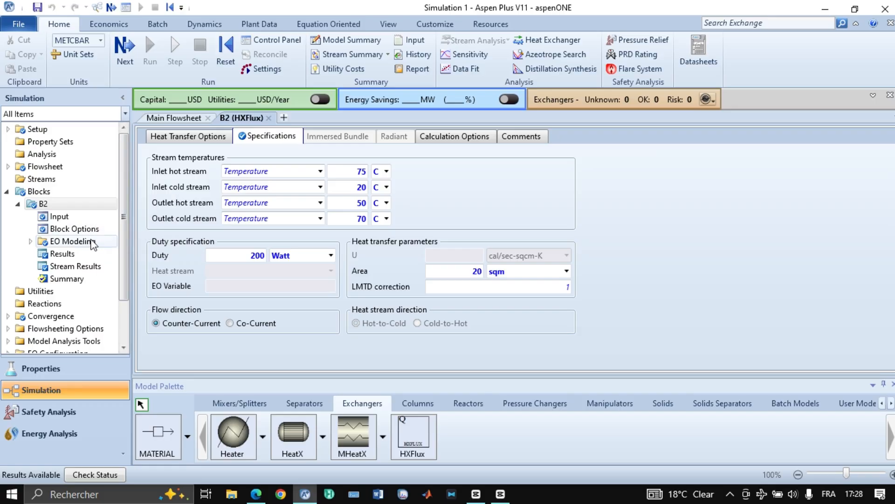
Open the HXFlux block's results, display the overall heat transfer coefficient in kJ/sec-sqm-K, and change the display unit of the heat duty used.
{"action": "left_click", "coordinate": [74, 256]}
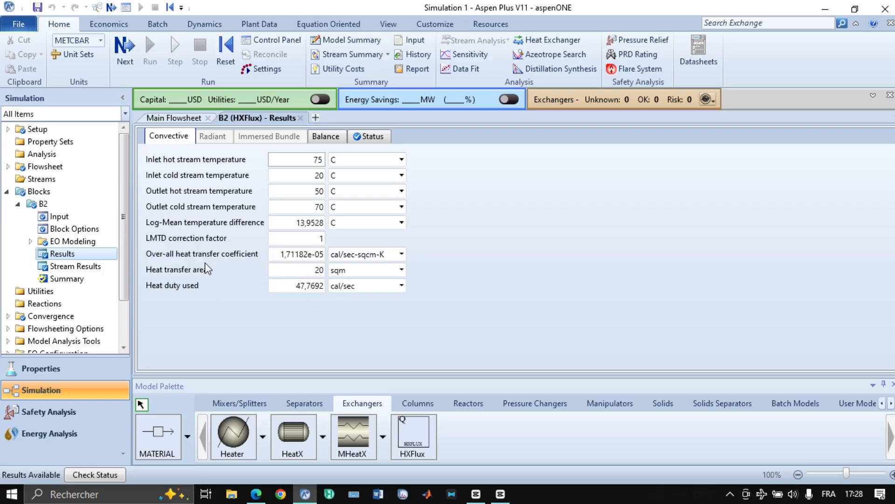
{"action": "left_click", "coordinate": [401, 255]}
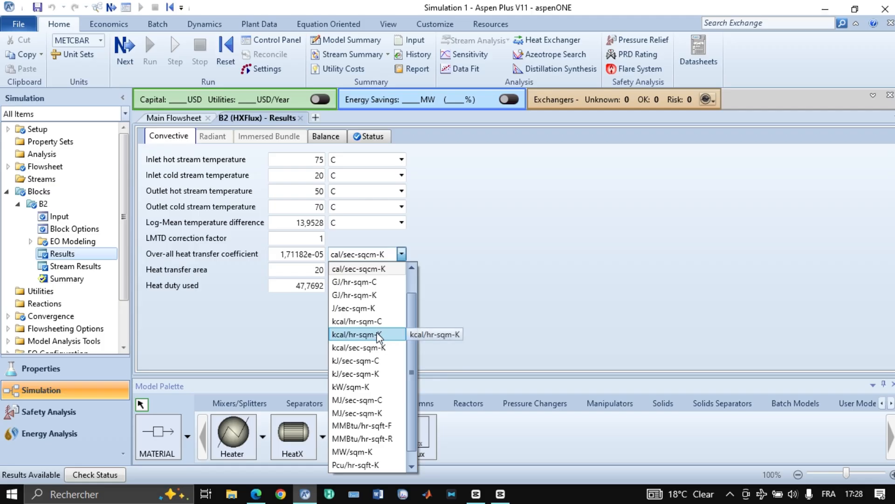
{"action": "left_click", "coordinate": [376, 374]}
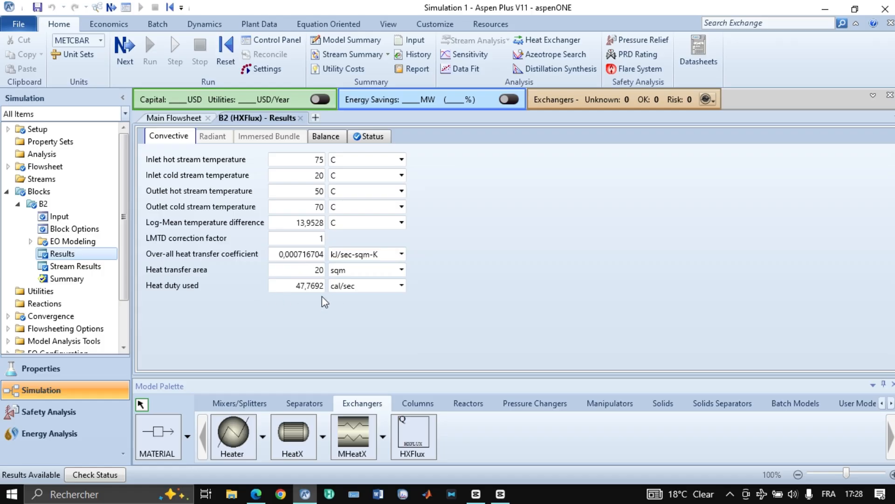
{"action": "left_click", "coordinate": [400, 286]}
{"action": "scroll", "coordinate": [373, 210], "scroll_direction": "down", "scroll_amount": 5}
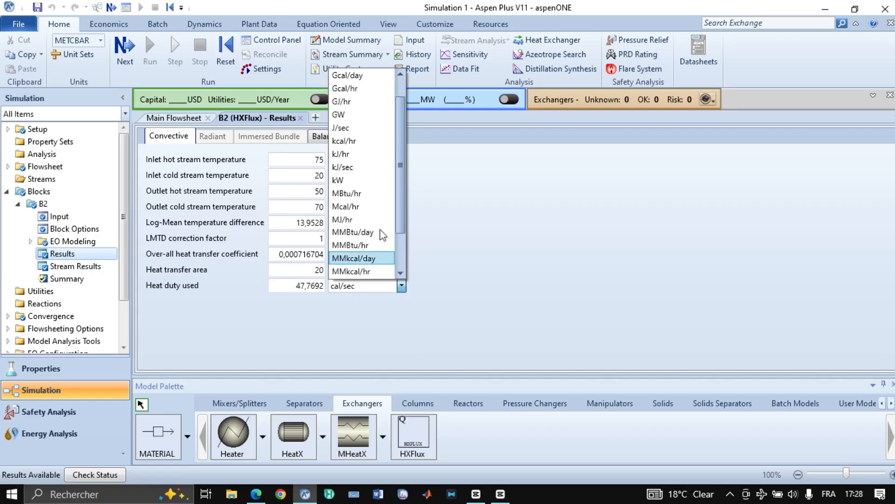
{"action": "left_click", "coordinate": [357, 272]}
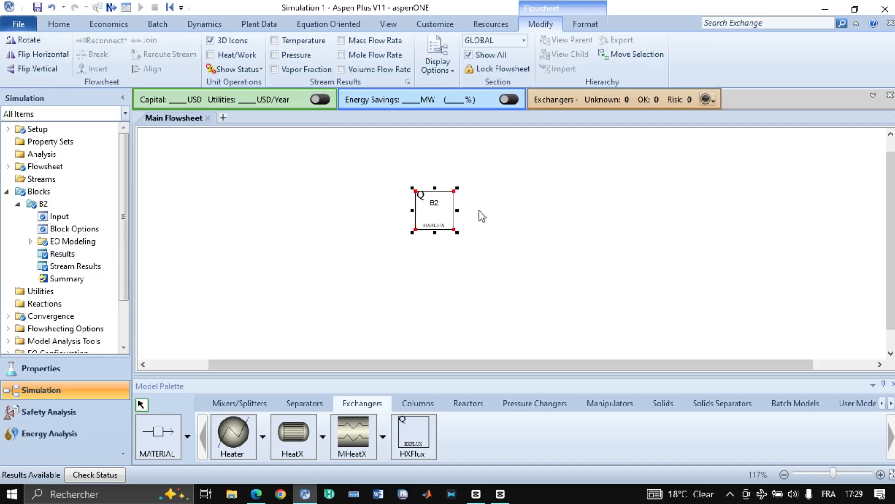
Deselect the HXFlux block on the flowsheet and switch to the PDF in Edge to view the closing slide after the HXFlux exercise.
{"action": "left_click", "coordinate": [517, 209]}
{"action": "left_click", "coordinate": [256, 494]}
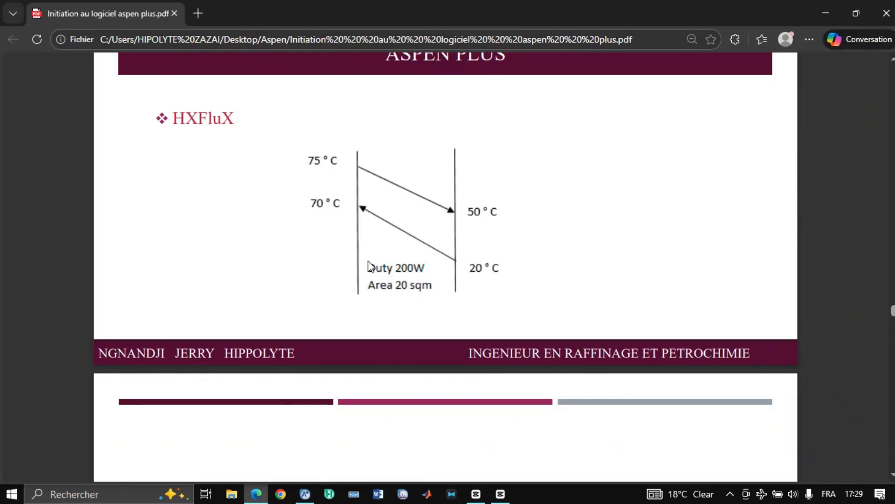
{"action": "scroll", "coordinate": [390, 200], "scroll_direction": "down", "scroll_amount": 3}
{"action": "scroll", "coordinate": [390, 199], "scroll_direction": "down", "scroll_amount": 5}
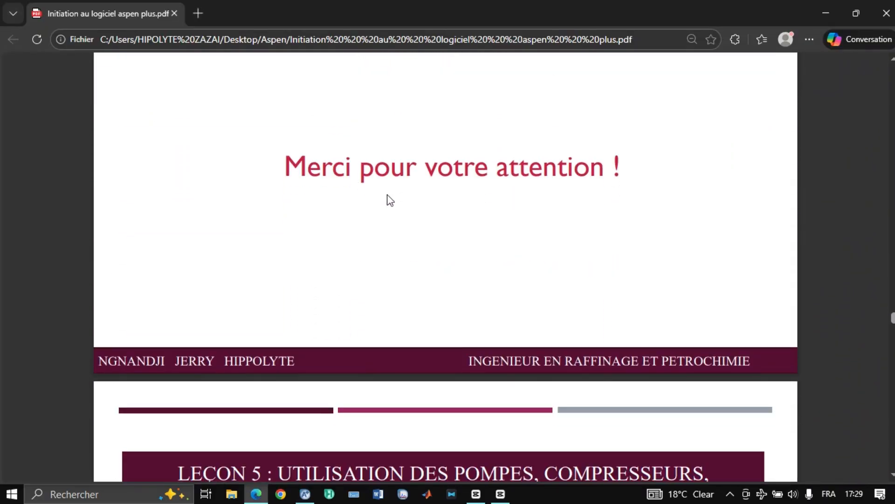
{"action": "scroll", "coordinate": [389, 199], "scroll_direction": "up", "scroll_amount": 3}
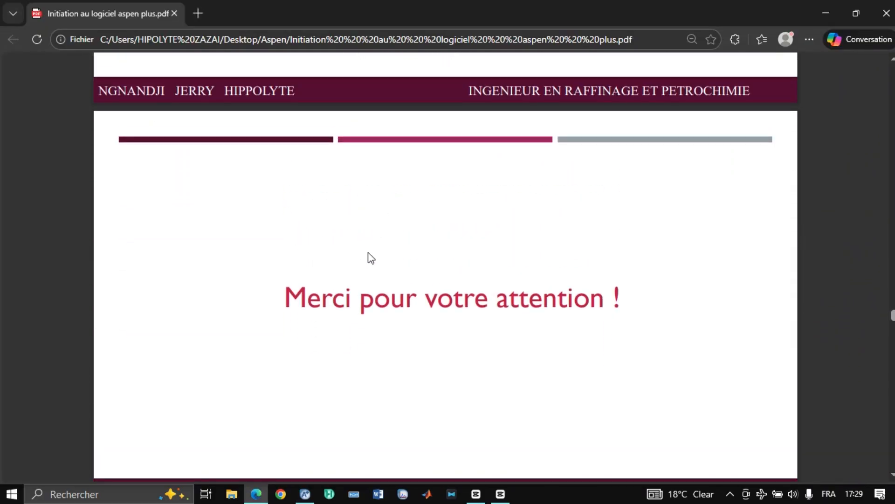